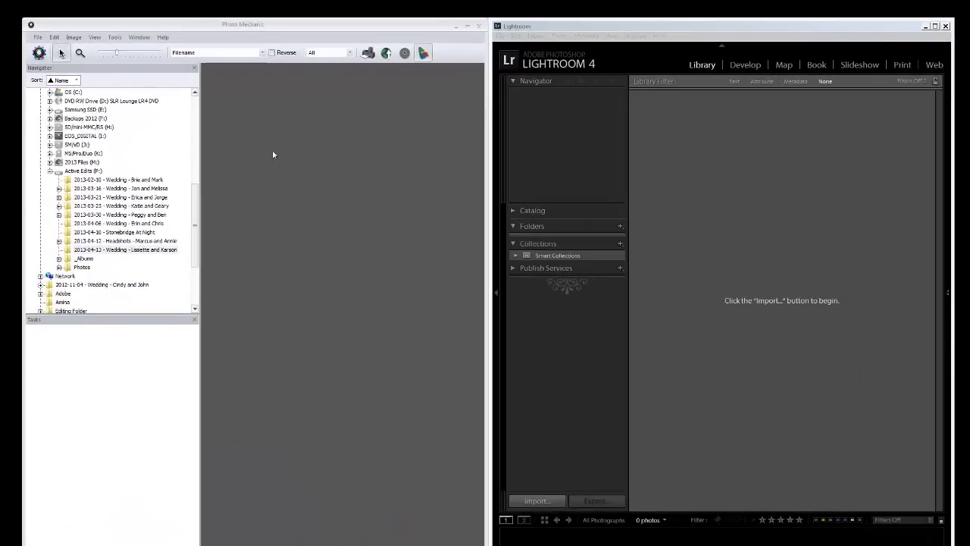
- Move Lightroom aside, maximize Photo Mechanic, and open File > Ingest
left_click(926, 26)
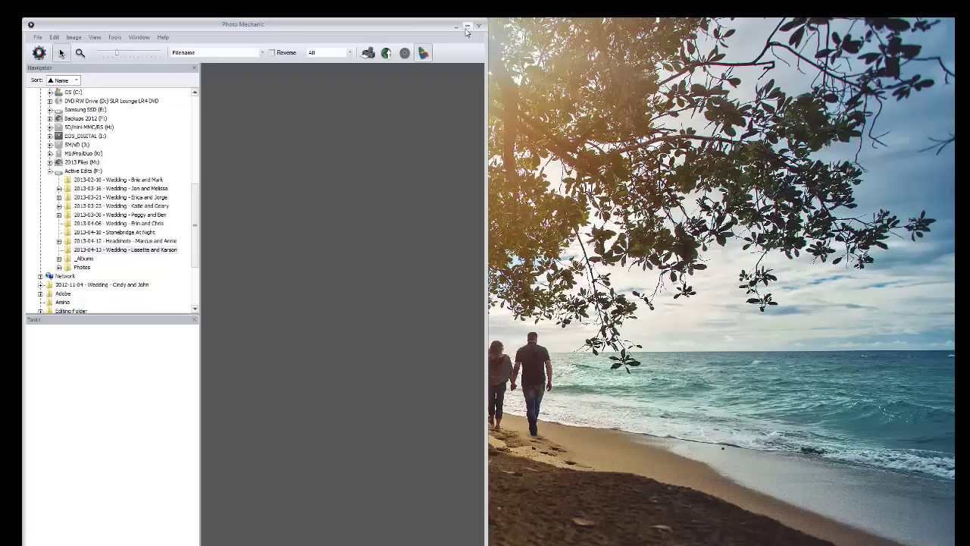
left_click(467, 25)
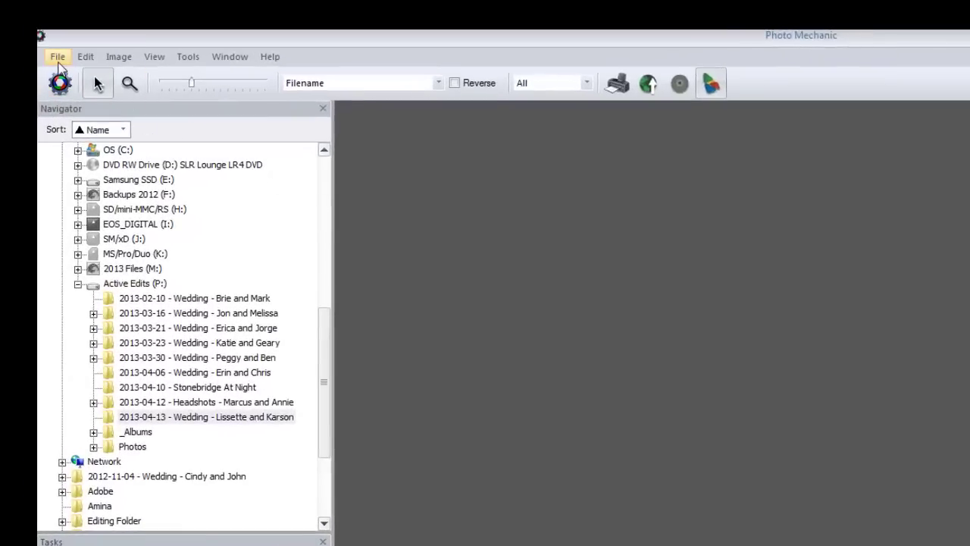
left_click(57, 57)
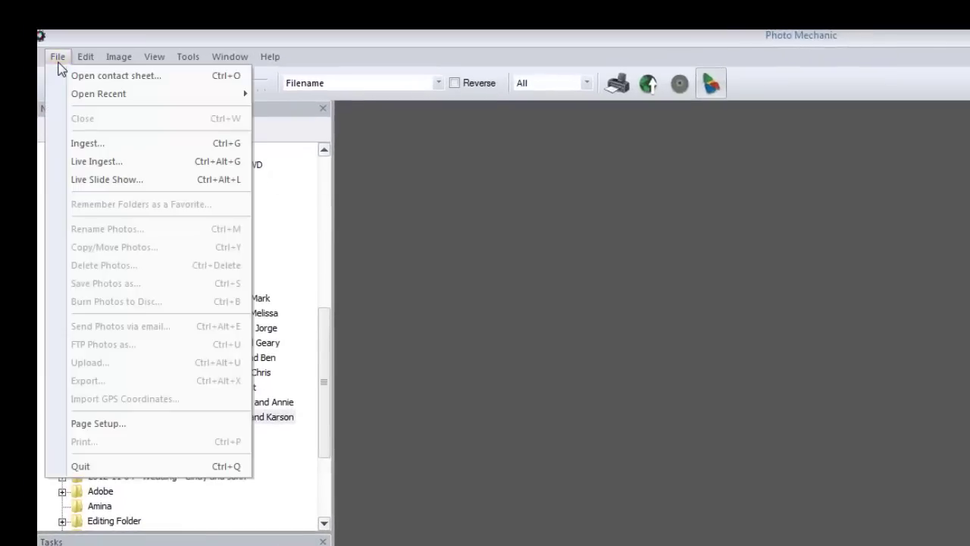
left_click(88, 143)
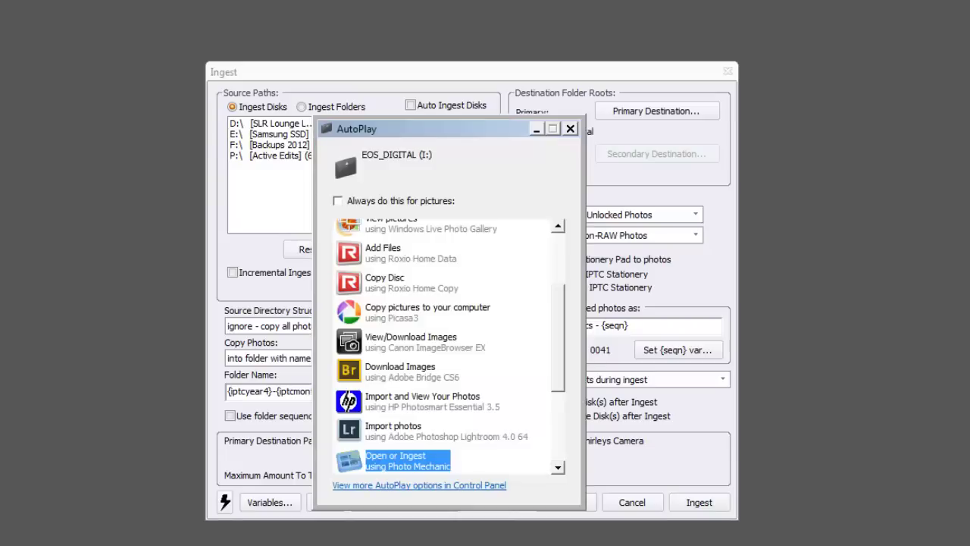
- Dismiss AutoPlay, rescan for the EOS_DIGITAL card, and set the primary destination to Active Edits (P:)
left_click(570, 129)
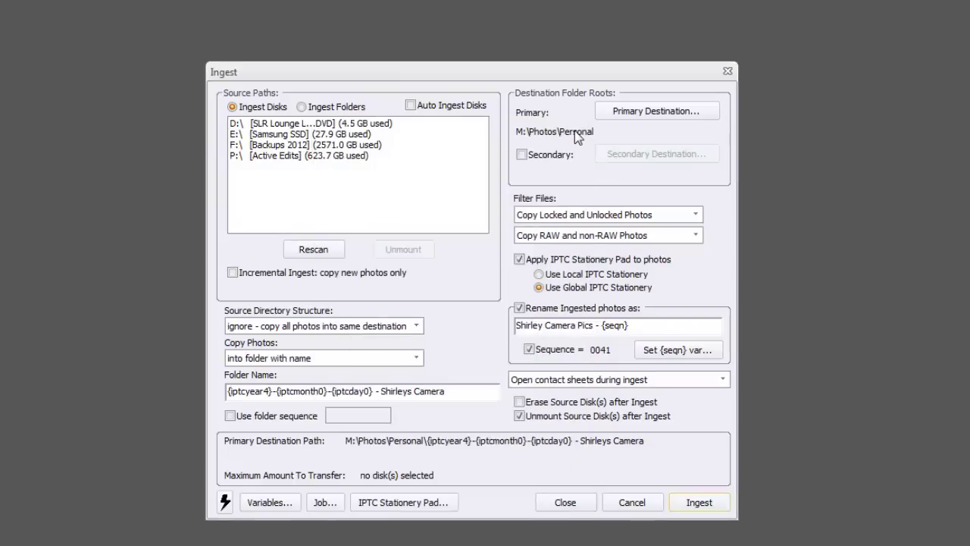
left_click(318, 258)
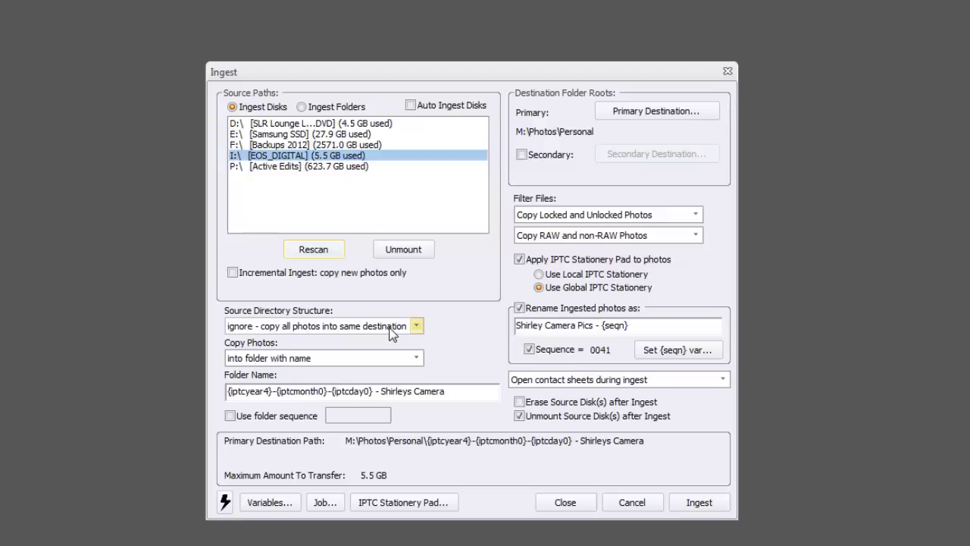
left_click(656, 111)
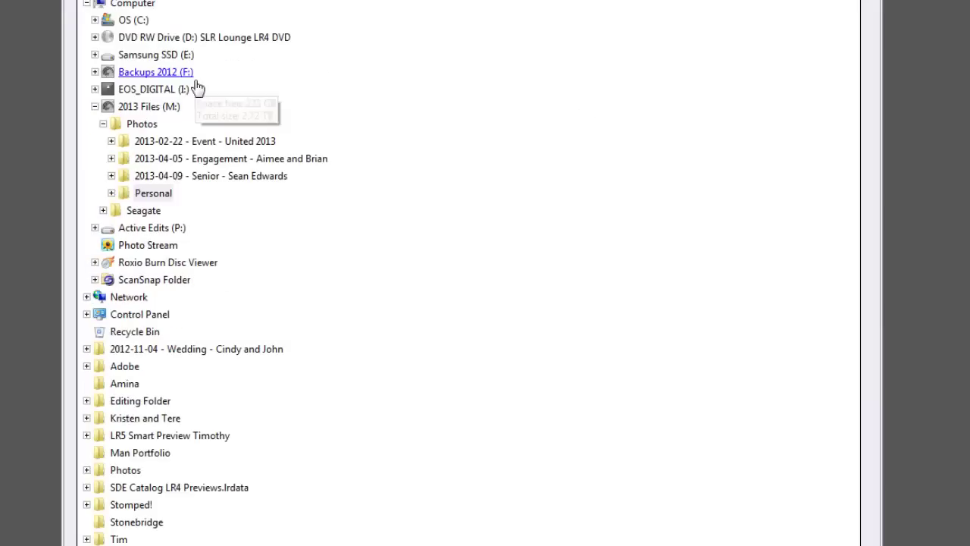
left_click(94, 107)
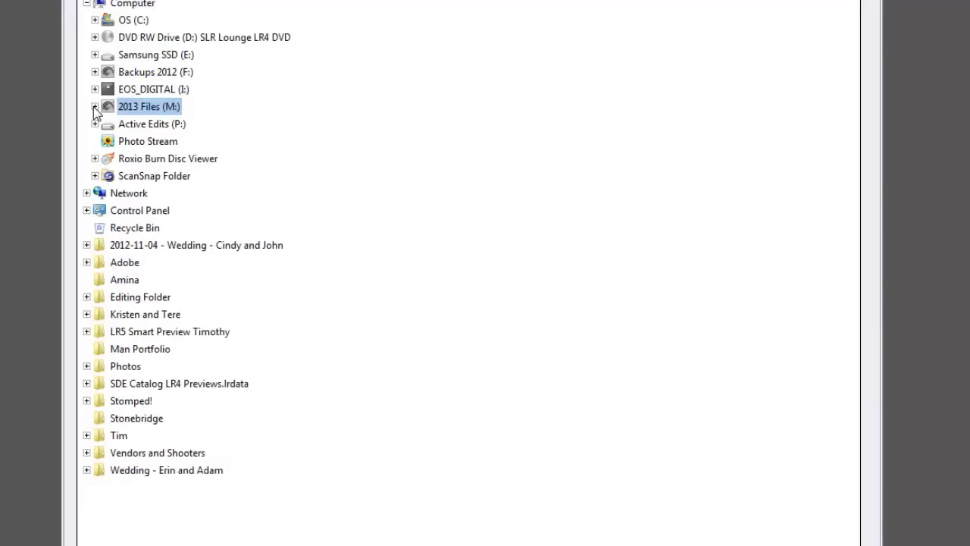
left_click(95, 124)
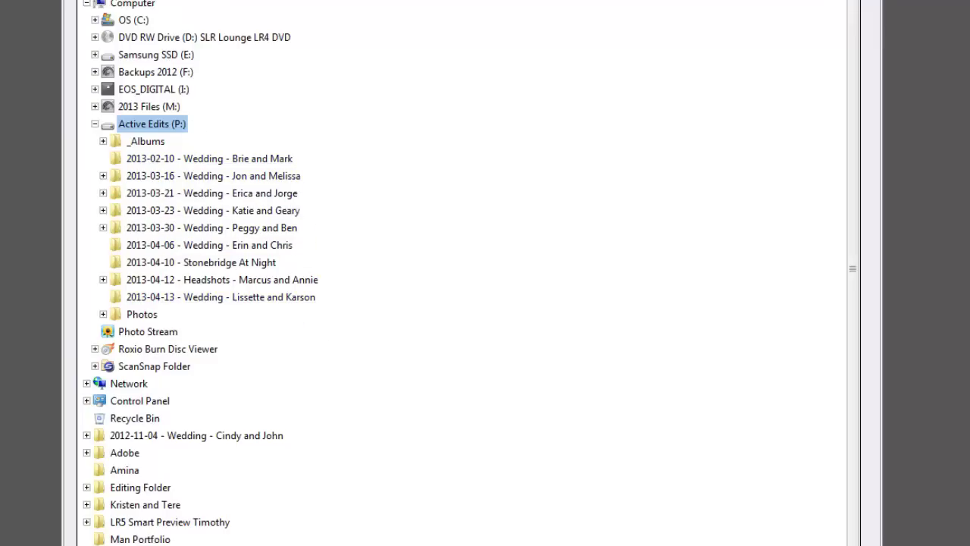
key("Return")
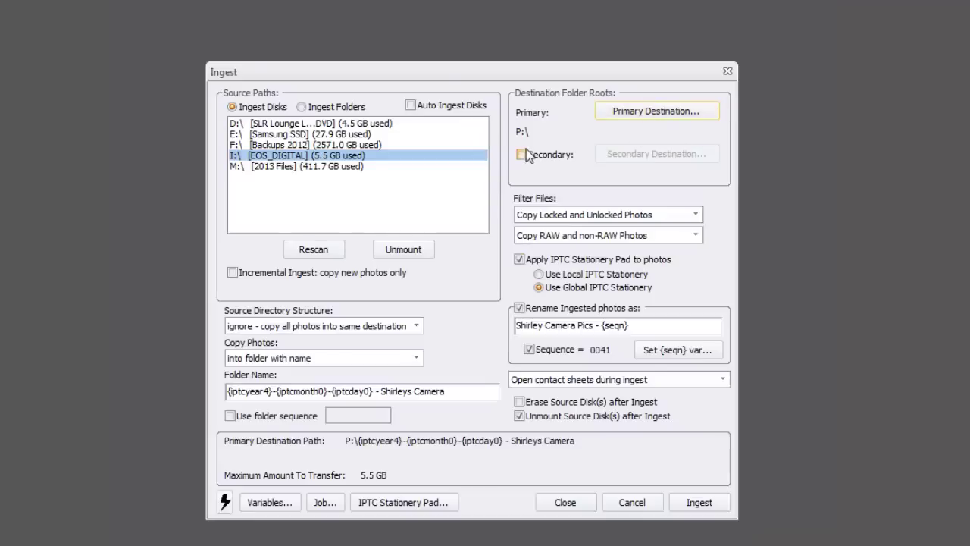
- Enable a secondary backup destination at F:\2012\Backup
left_click(522, 153)
left_click(635, 155)
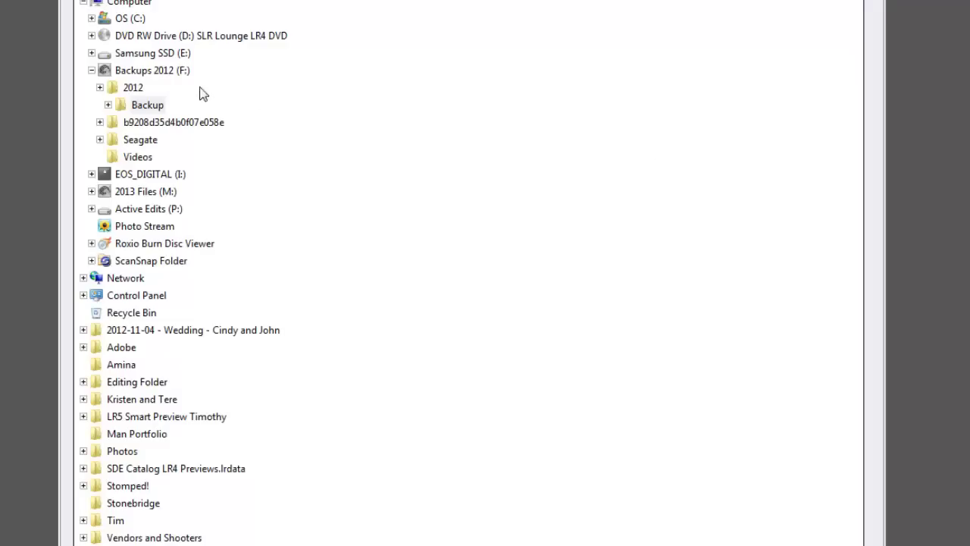
key("Return")
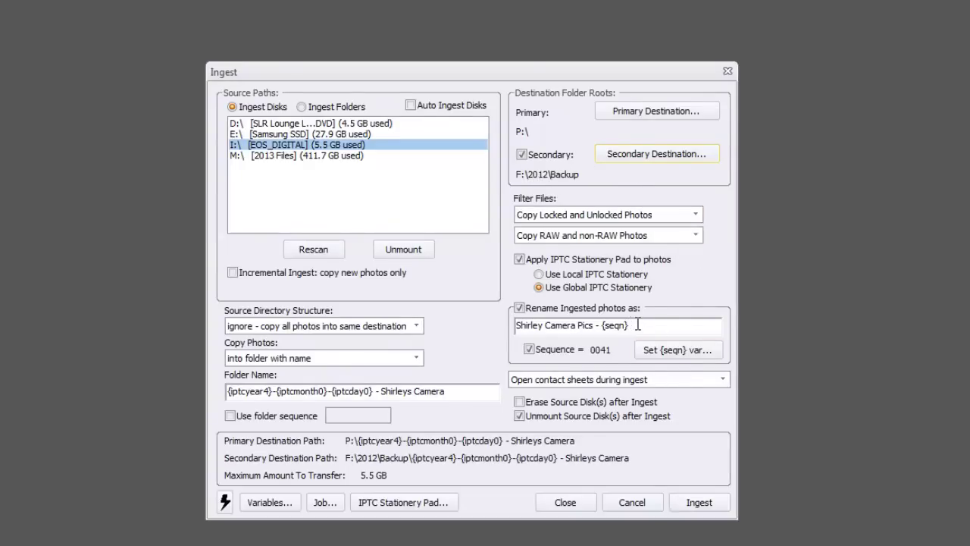
- Rename ingested files 'Video Tutorial - {seqn}' with sequence numbering starting at 0001
left_click_drag(633, 324, 482, 324)
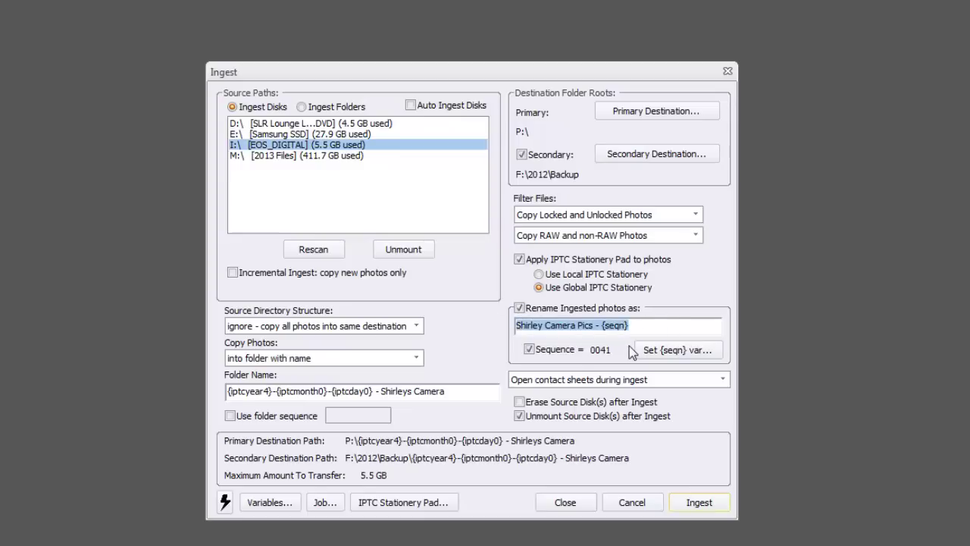
key("alt")
type("Video Tur")
type("ori")
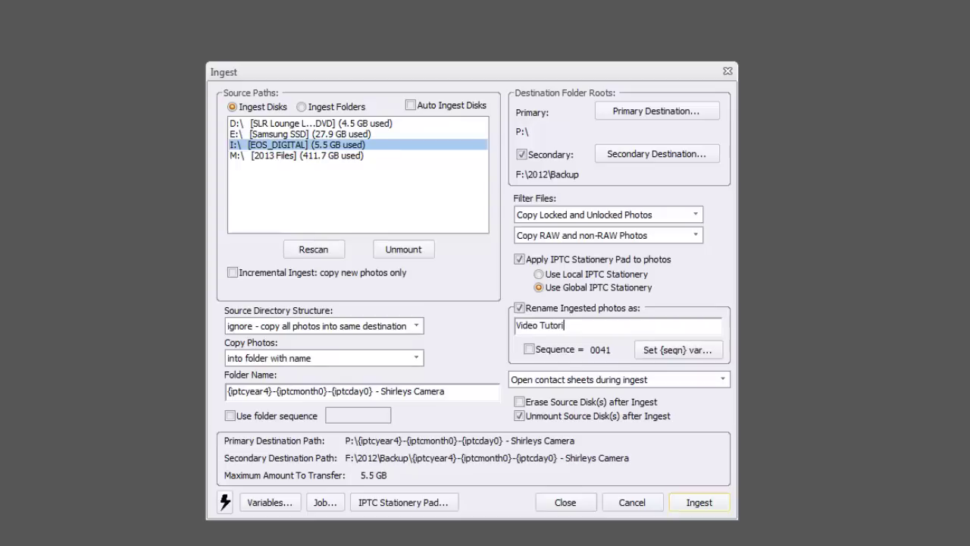
type("al")
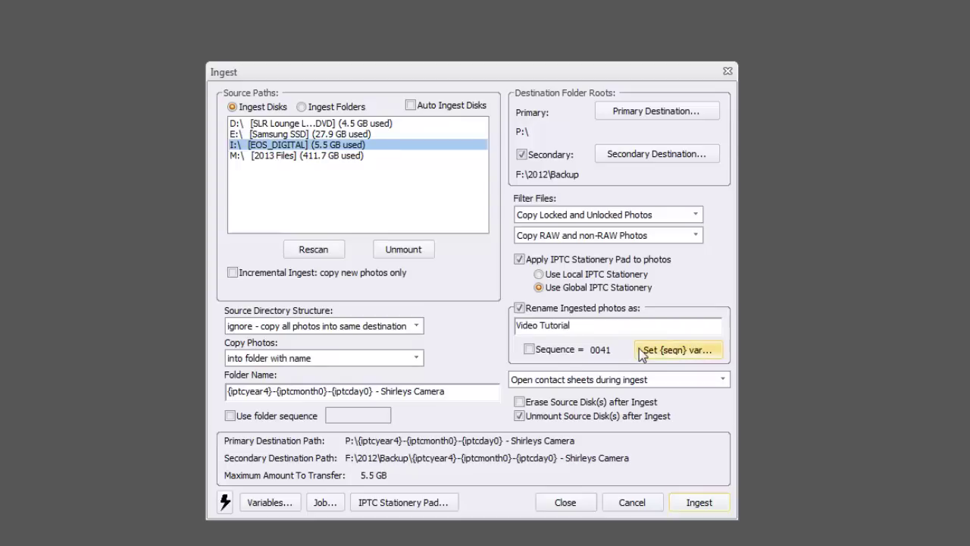
type(" -")
left_click(529, 349)
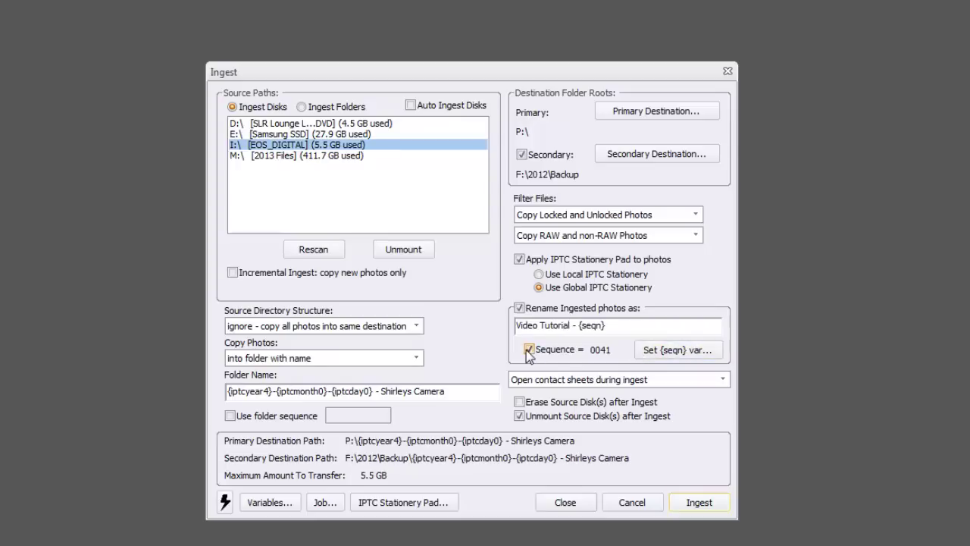
left_click(696, 357)
type("00")
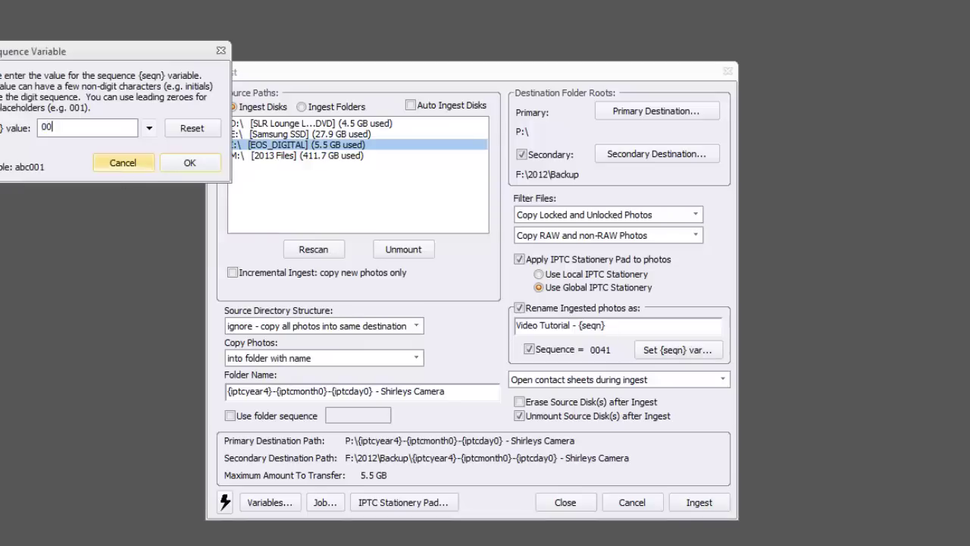
type("01")
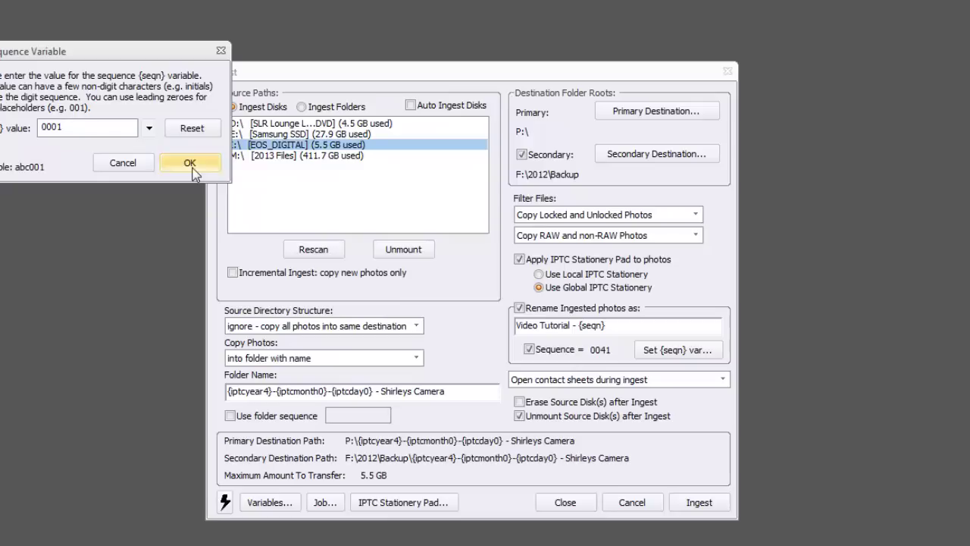
left_click(190, 163)
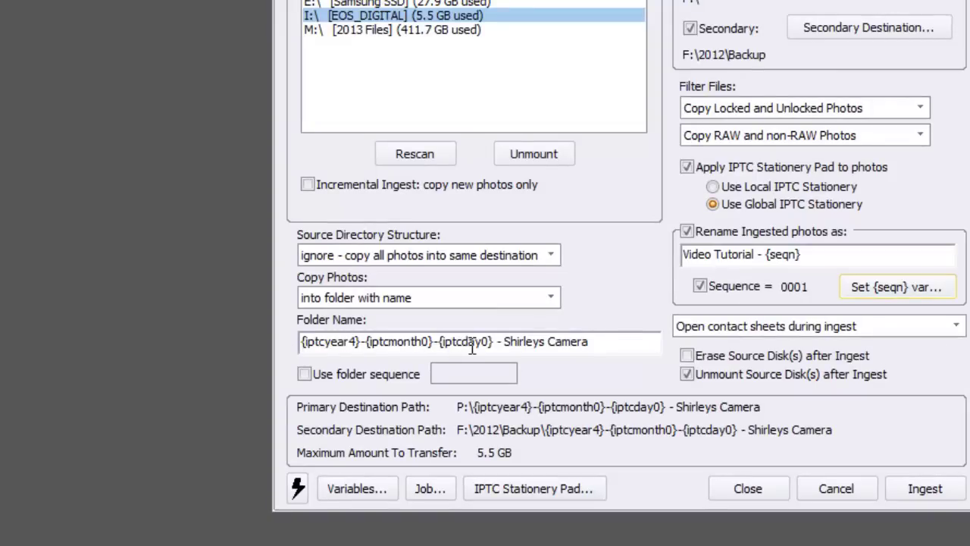
- Change the ingest folder name so it ends in 'Video Tutorial' instead of the old label
left_click_drag(504, 341, 623, 342)
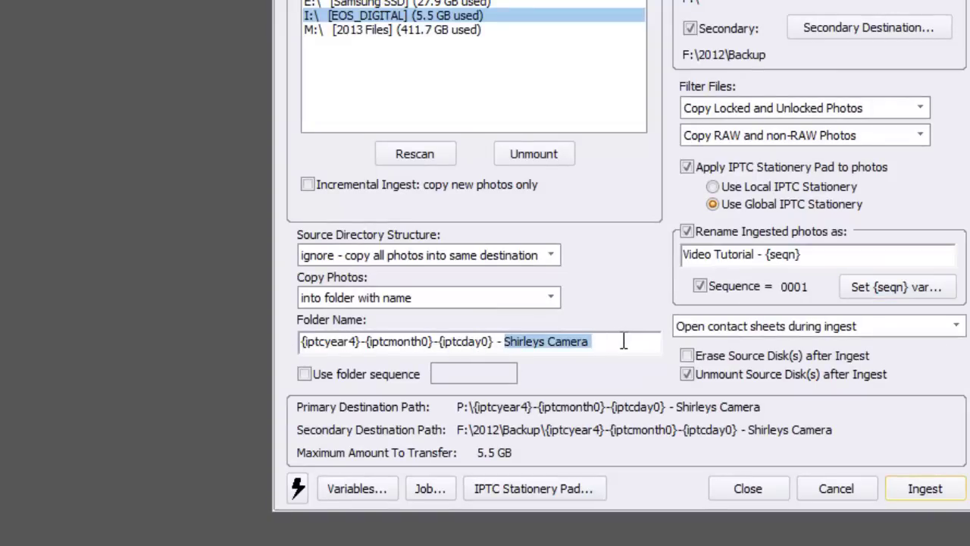
type("Wedding - ")
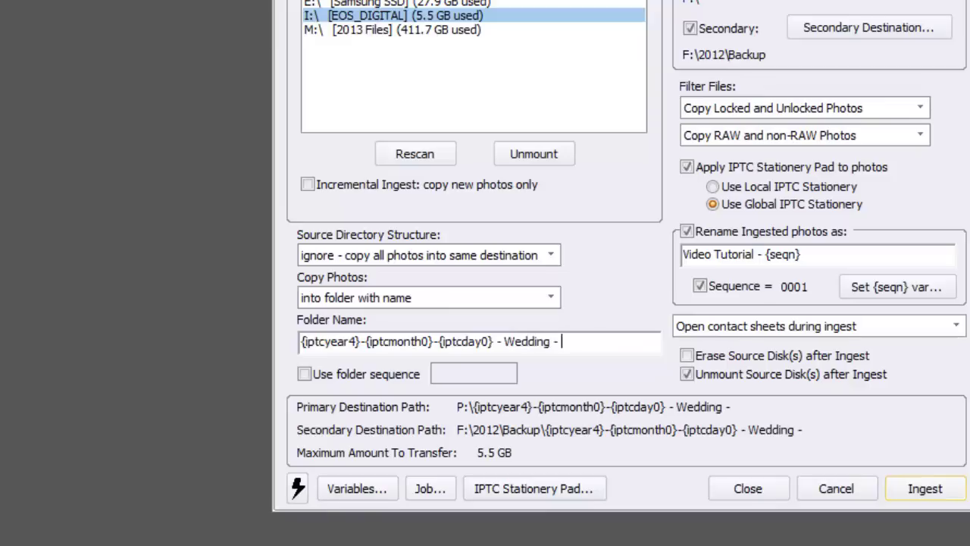
type("Eric and")
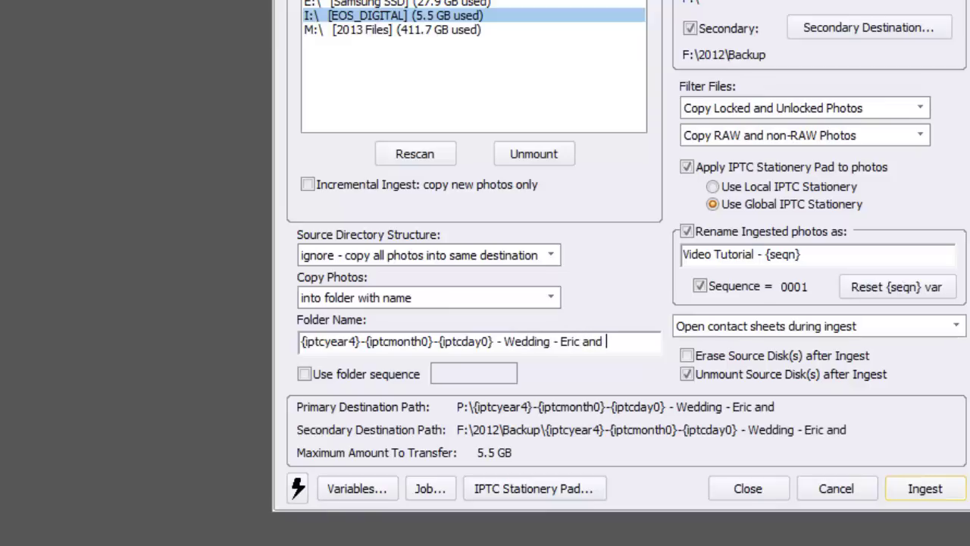
type(" Shannon")
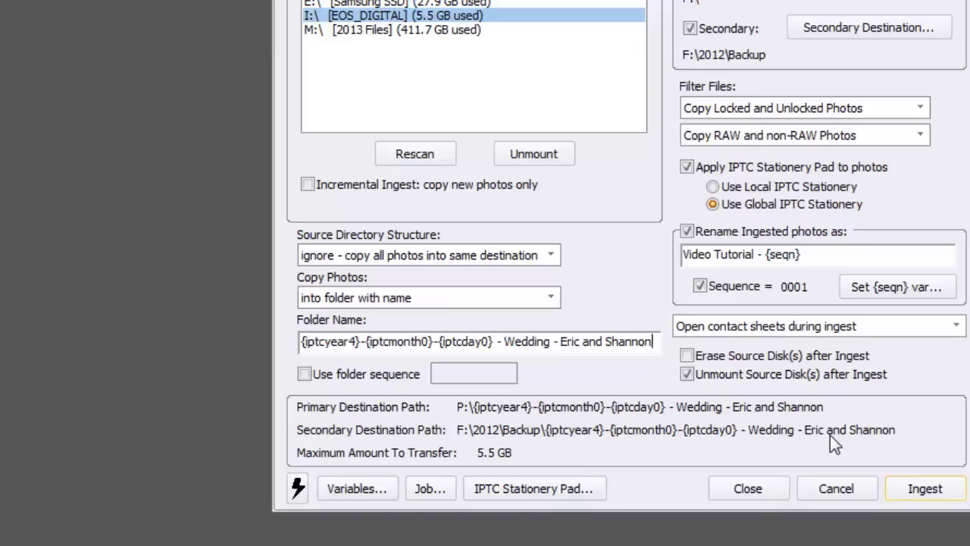
left_click_drag(505, 343, 875, 345)
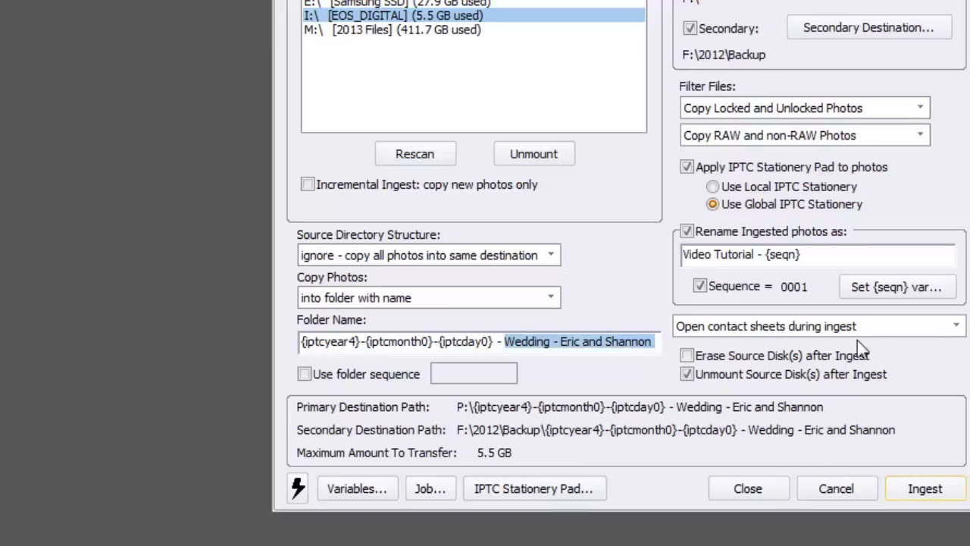
type("Videot")
key("BackSpace")
type("Ti")
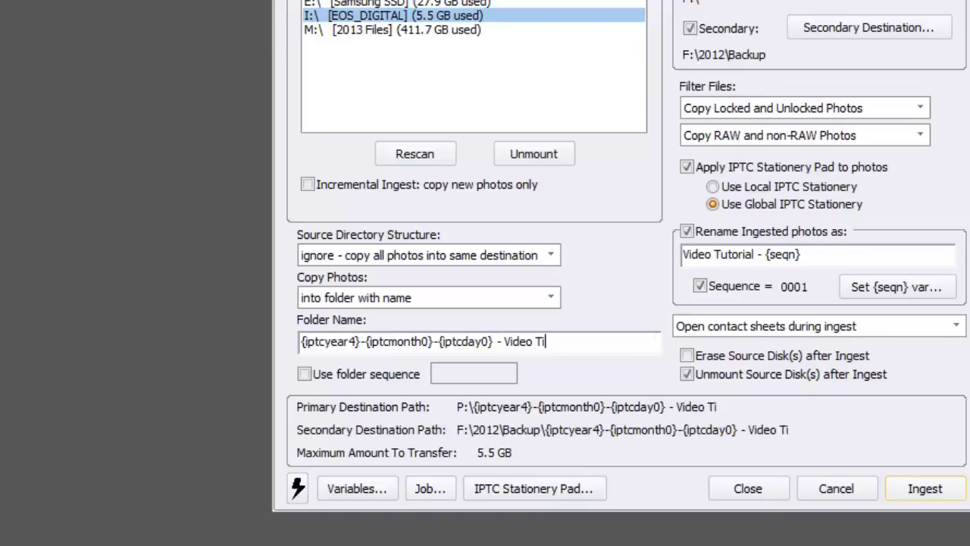
type("utorial")
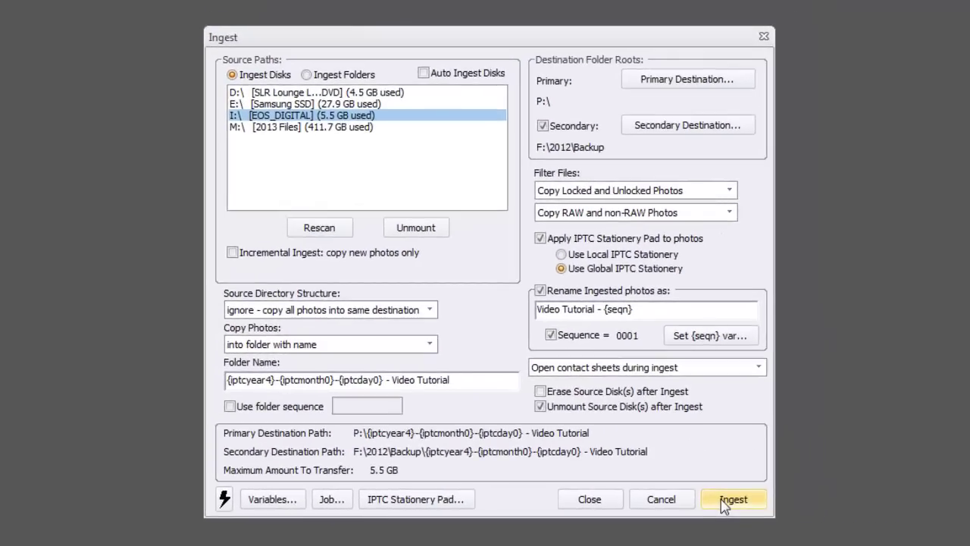
- Dismiss AutoPlay and rescan so the second EOS_DIGITAL card (G:) joins the sources, 618.9 MB total
left_click(724, 500)
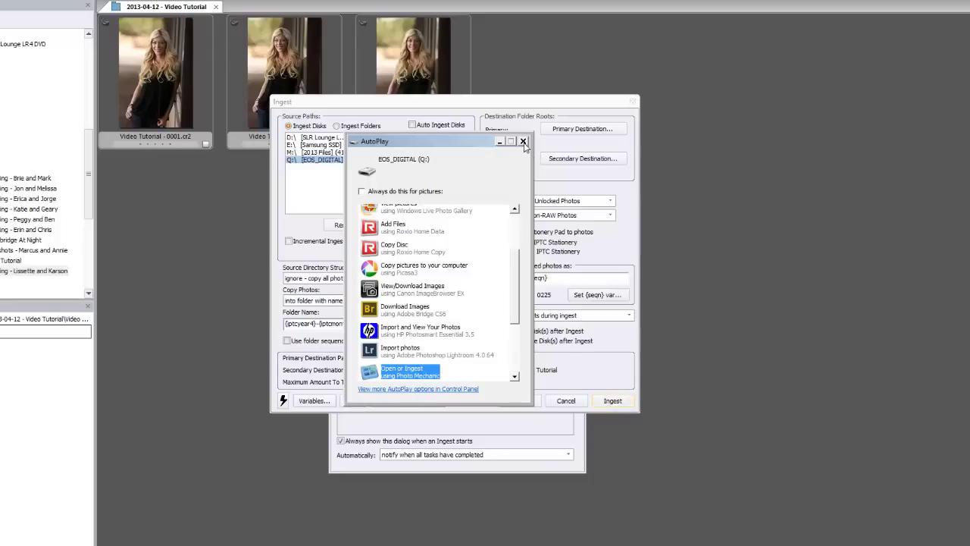
left_click(523, 142)
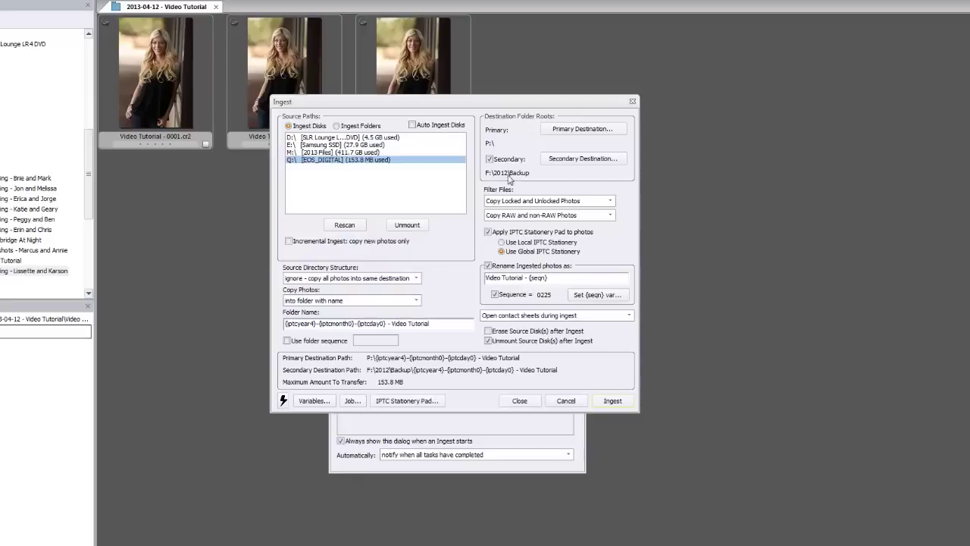
left_click(345, 225)
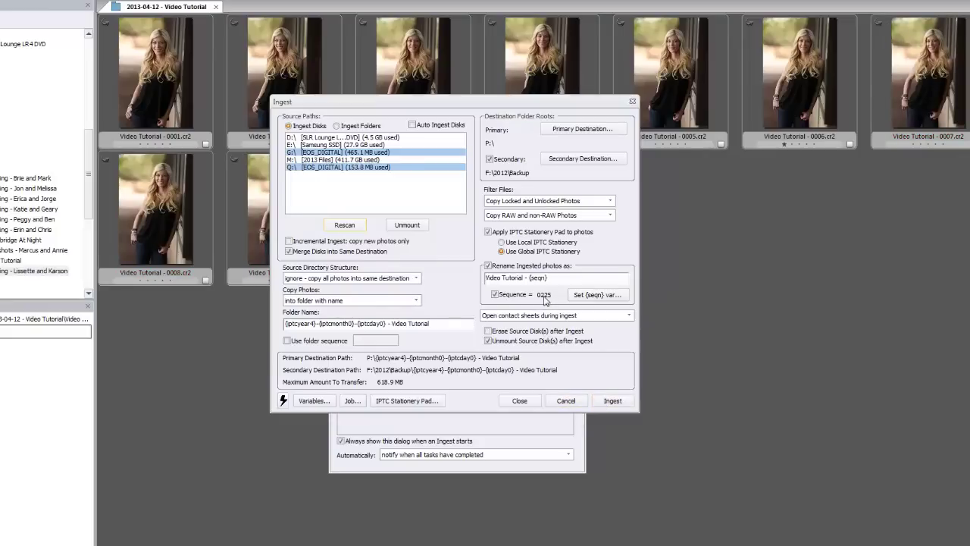
- Start the ingest and watch the 2013-04-09, 2013-04-12 and 2013-04-16 Video Tutorial sheets fill
left_click(603, 402)
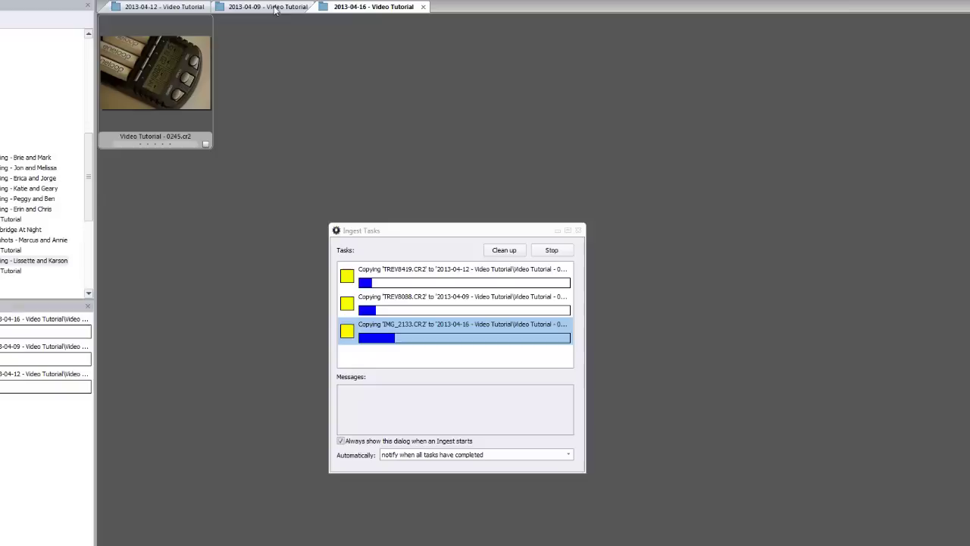
mouse_move(258, 65)
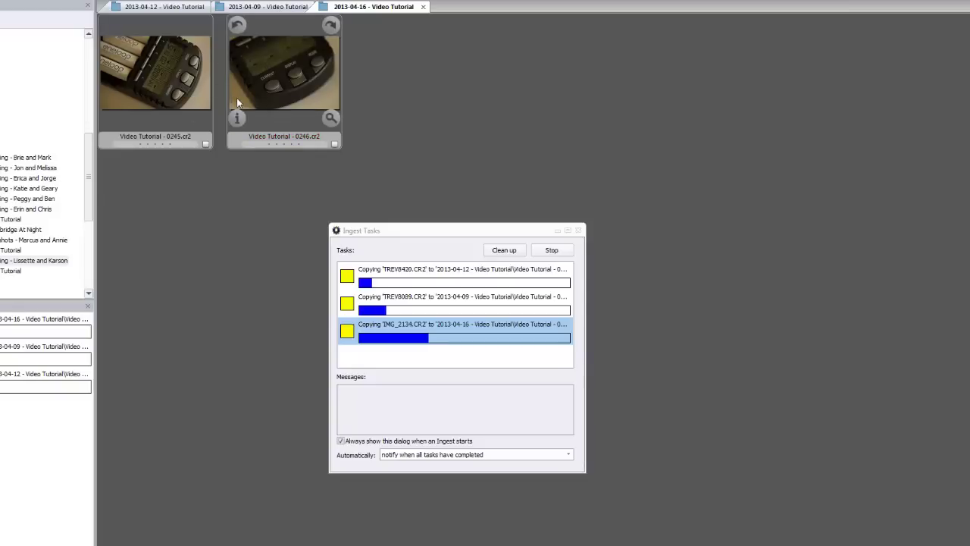
left_click(268, 9)
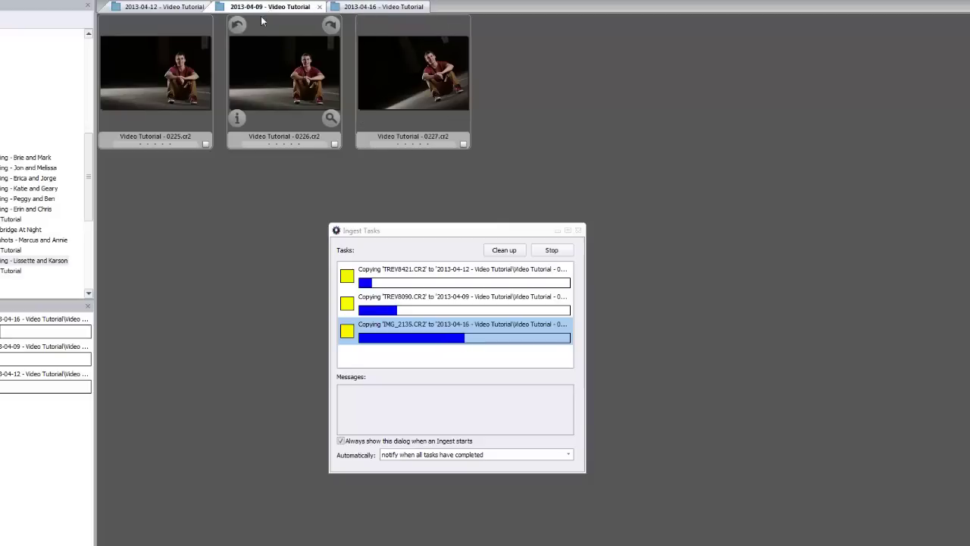
left_click(171, 10)
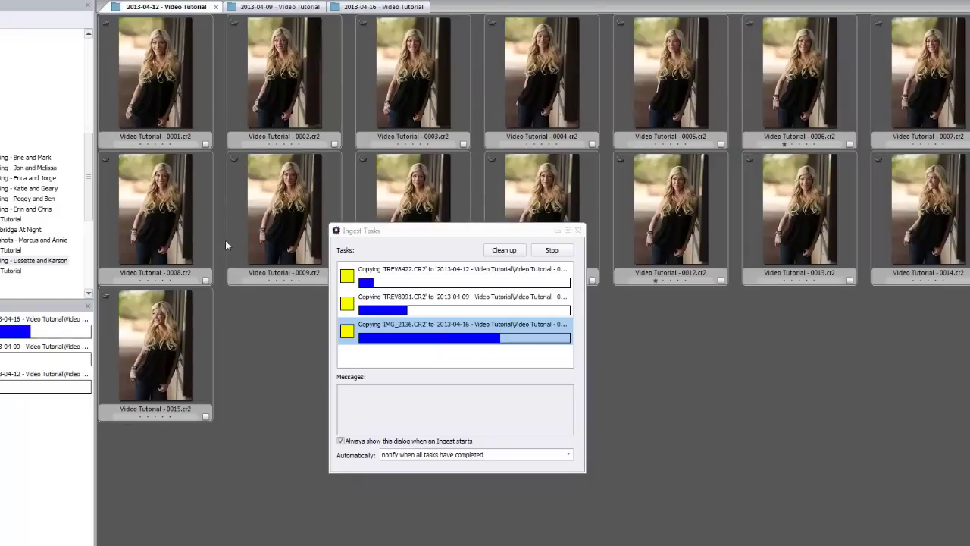
left_click(273, 7)
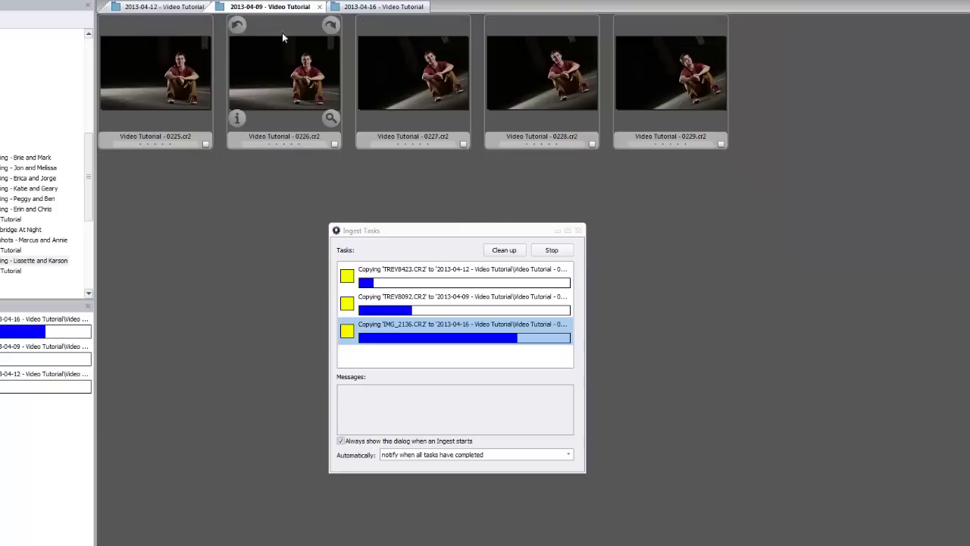
left_click(383, 7)
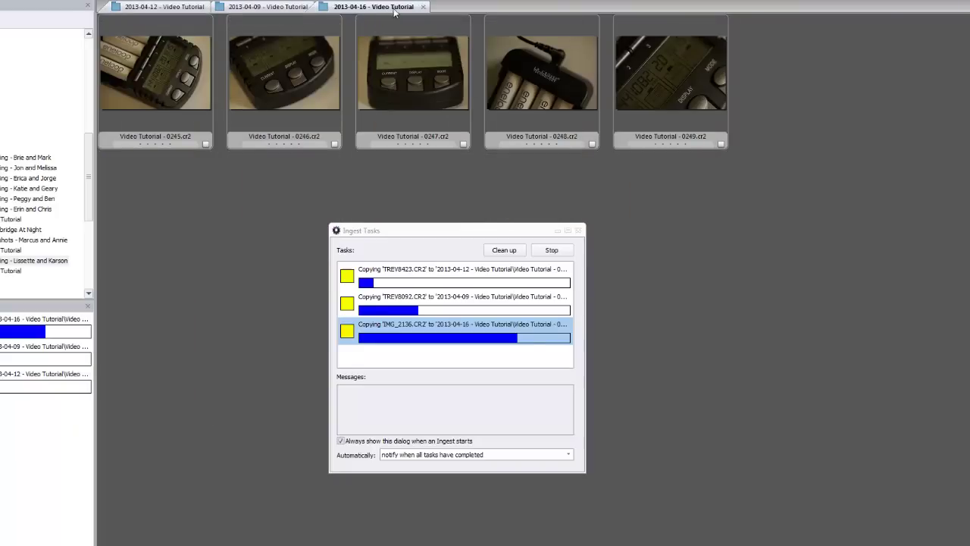
left_click(190, 7)
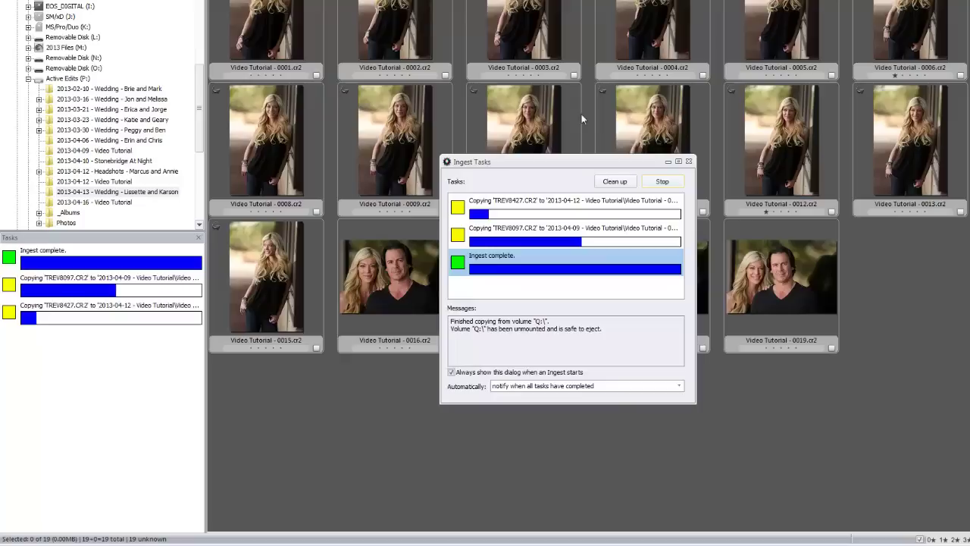
left_click(666, 162)
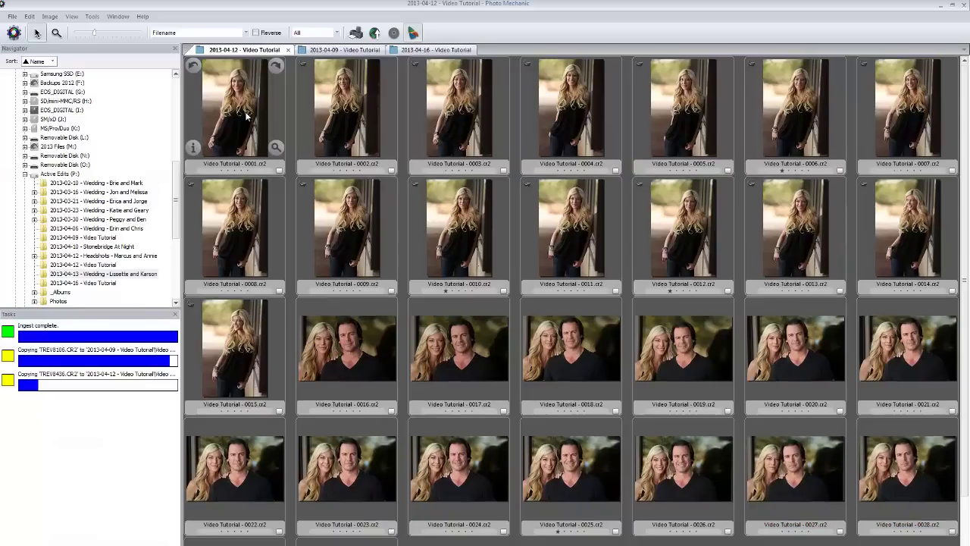
- Preview photo 0001 full size and tag picks, including 0006, 0013 and 0014
double_click(246, 115)
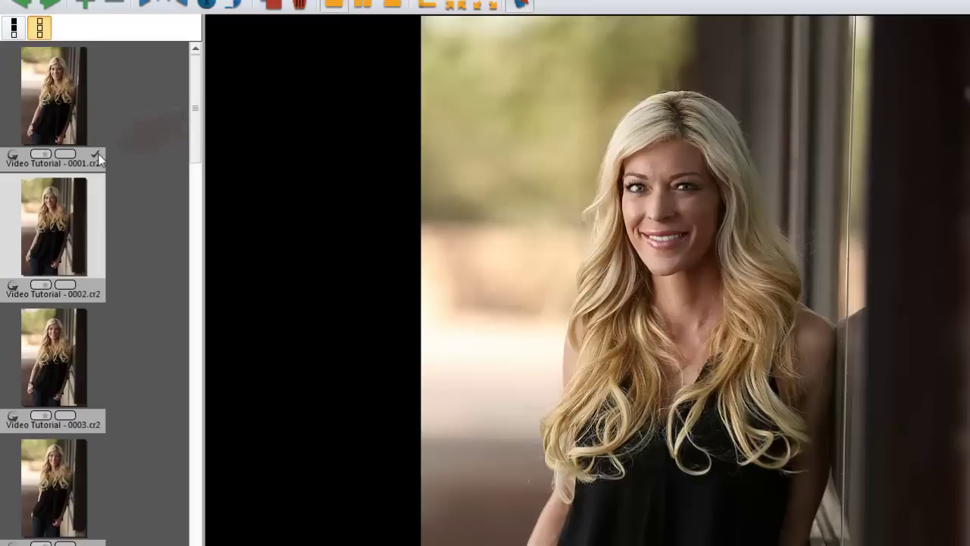
key("t")
key("t")
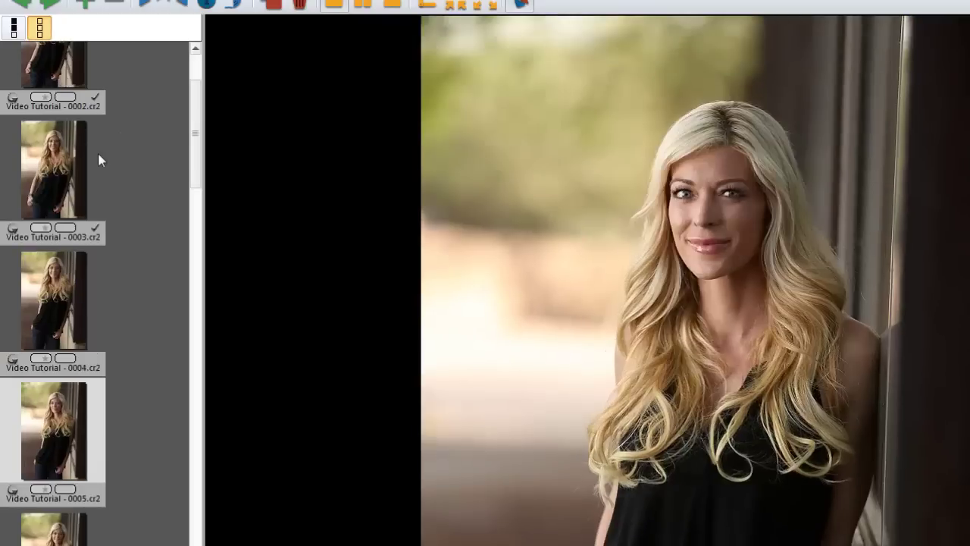
key("Right")
key("1")
key("t")
key("Right")
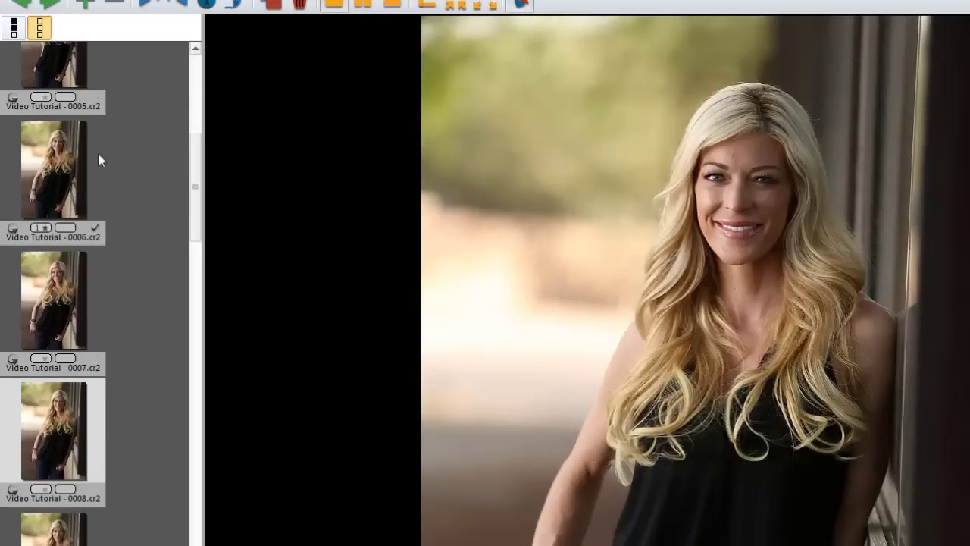
key("Right")
key("Right")
key("Right")
key("Right")
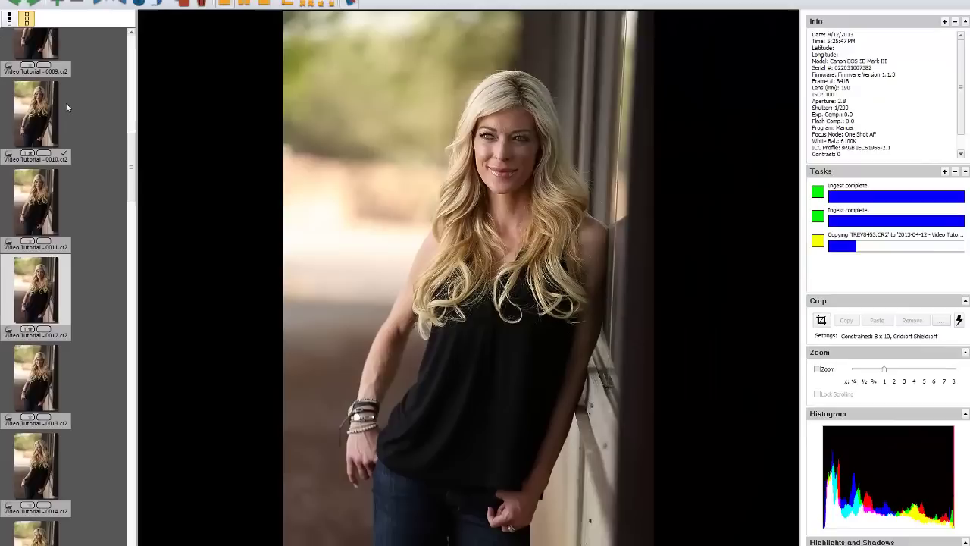
key("Right")
key("t")
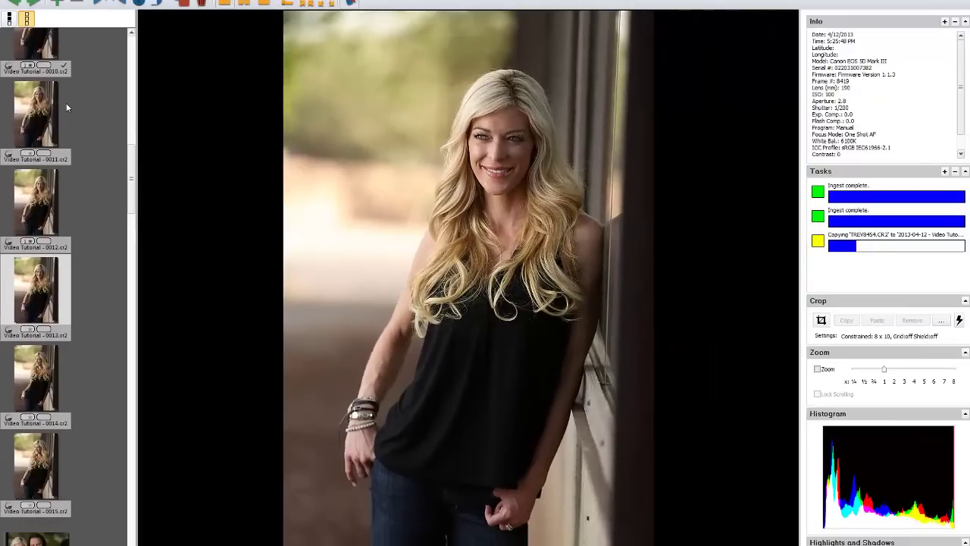
key("Right")
key("t")
key("Right")
key("Right")
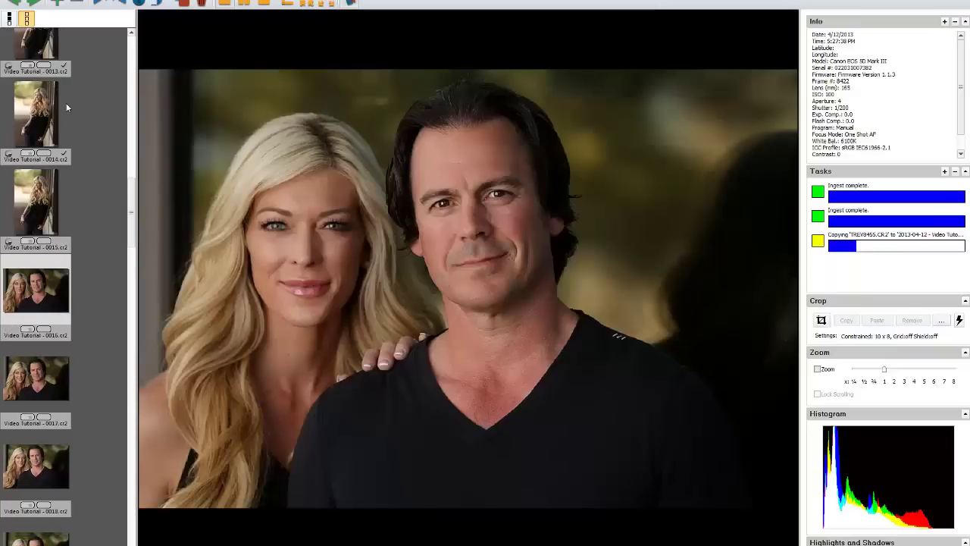
key("Right")
- Step through the couple photos tagging 0023, 0024, 0032 and 0046, then close the preview
key("Left")
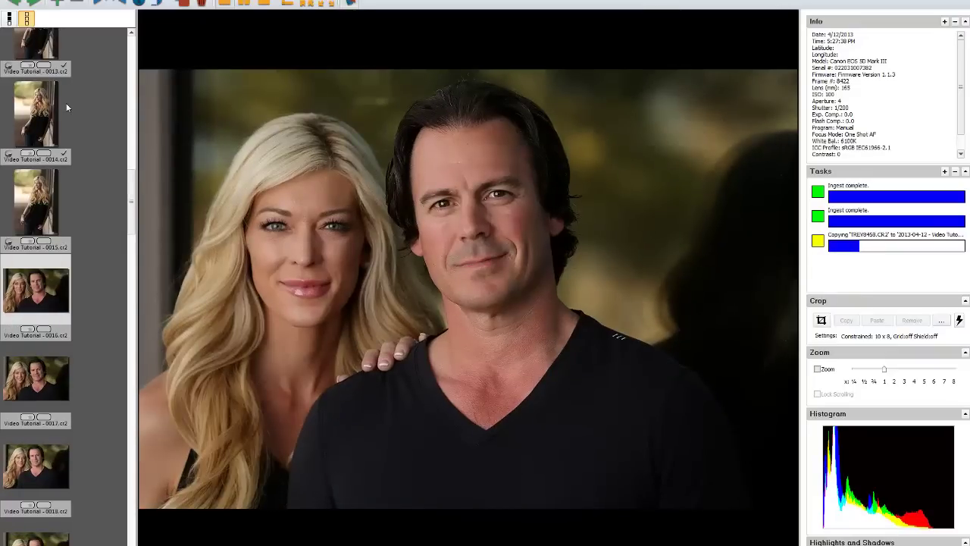
key("Right")
key("Right")
key("Right")
key("Right")
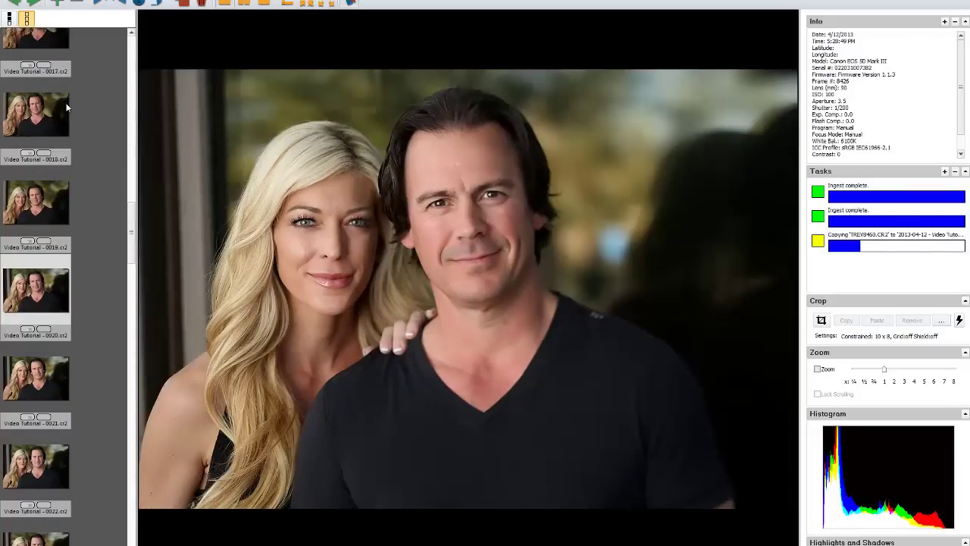
key("Right")
key("Right")
key("Right")
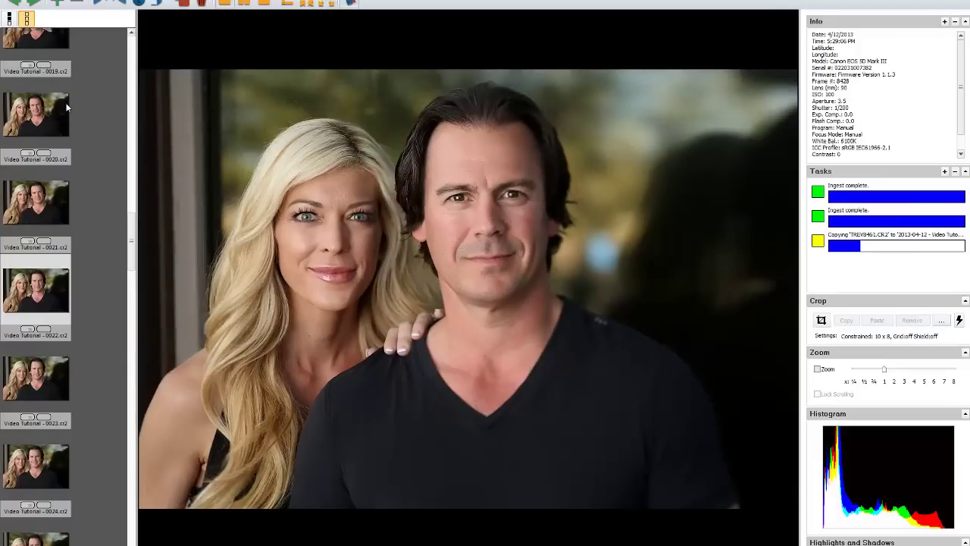
key("Right")
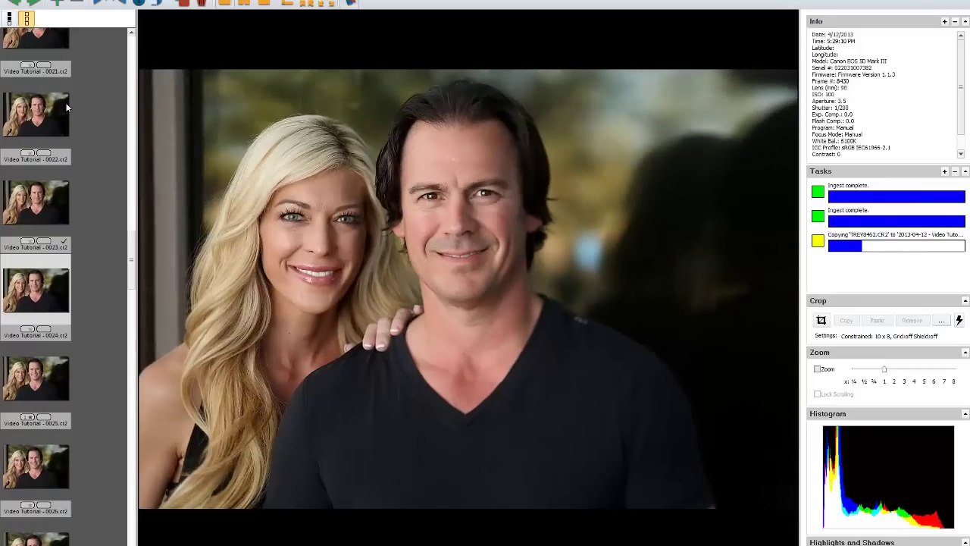
key("Right")
key("Right")
key("Right")
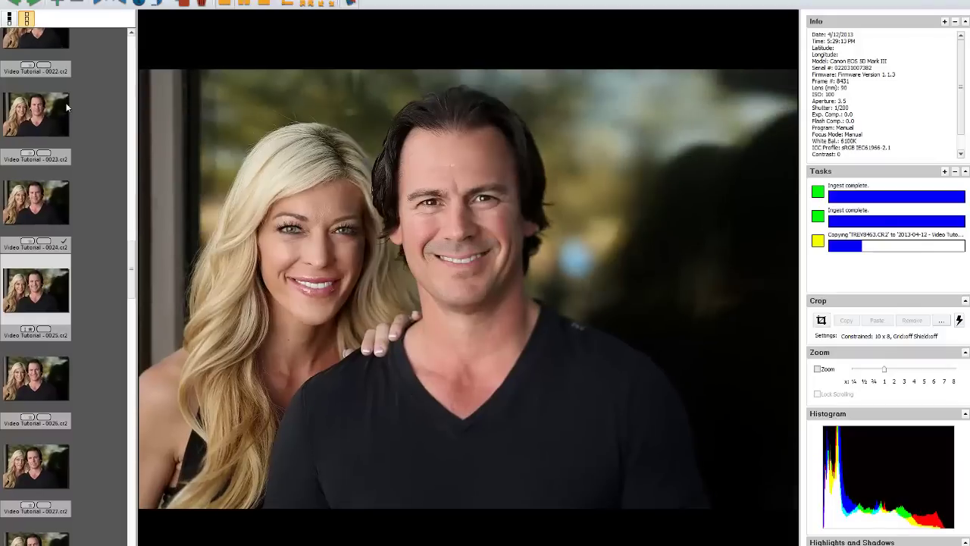
key("Right")
key("Right")
key("Right")
key("Right")
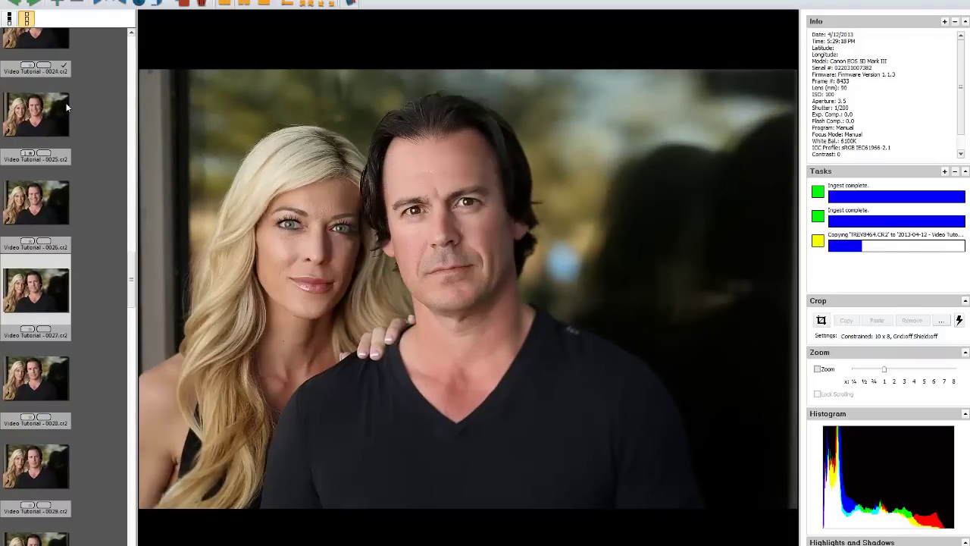
key("Right")
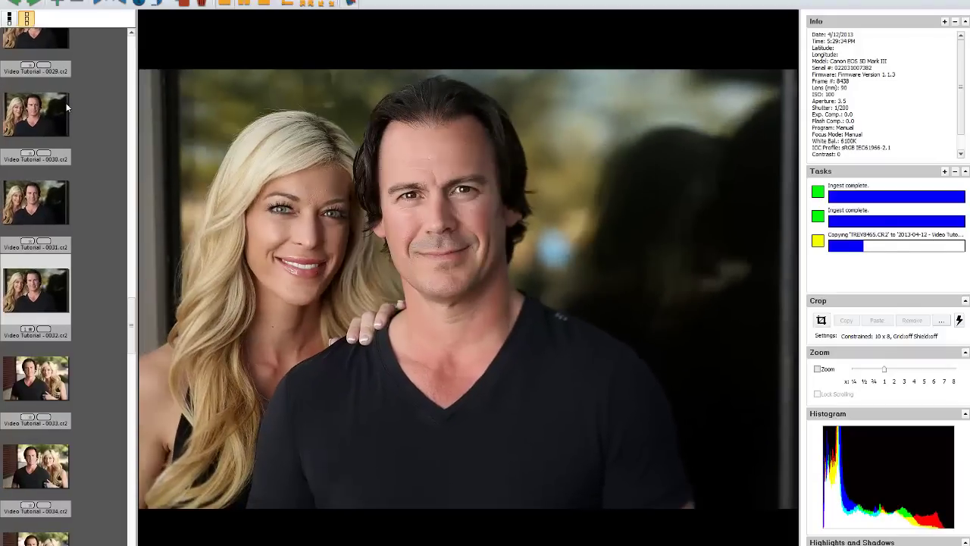
key("Right")
key("Right")
key("Right")
key("Right")
key("Right")
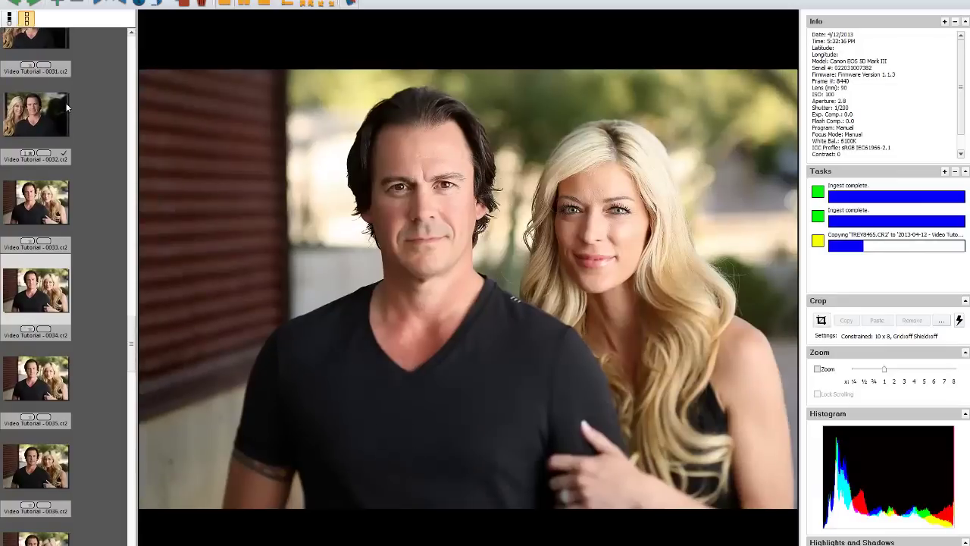
key("Right")
key("Right")
key("Right")
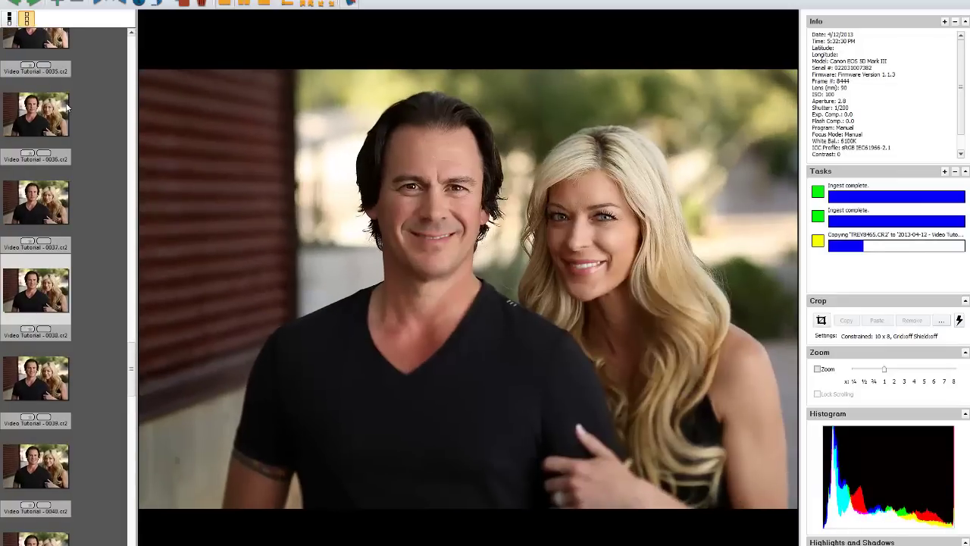
key("Right")
key("Right")
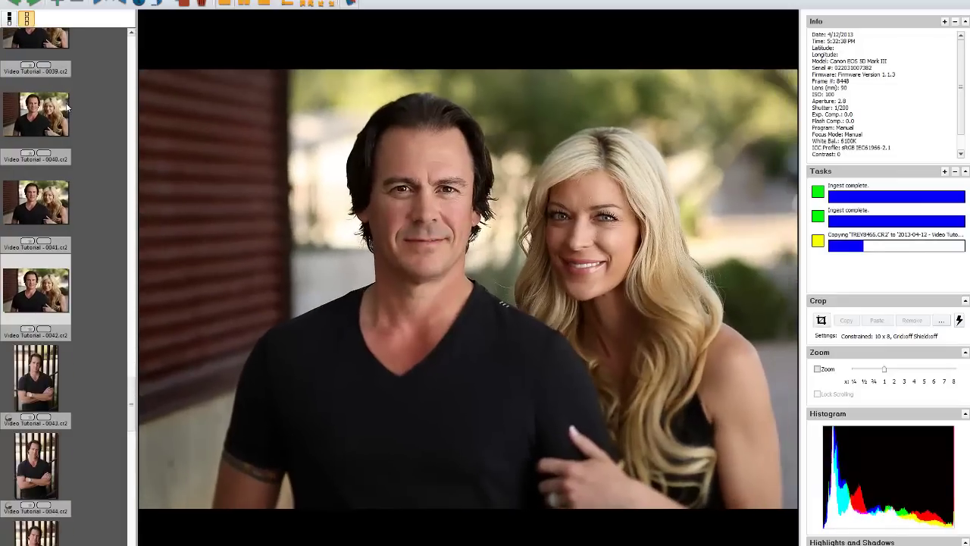
key("Right")
key("Right")
key("Right")
key("Right")
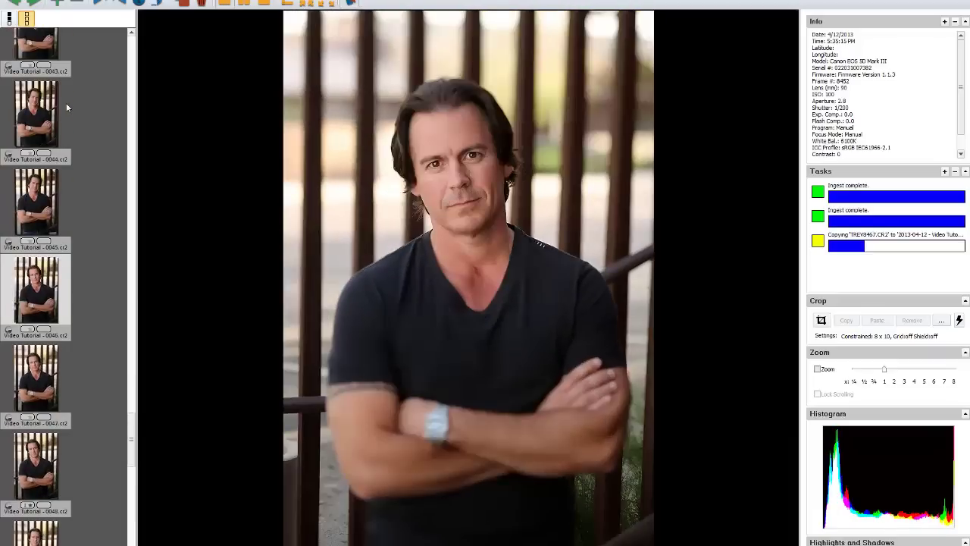
key("Right")
key("Right")
key("Right")
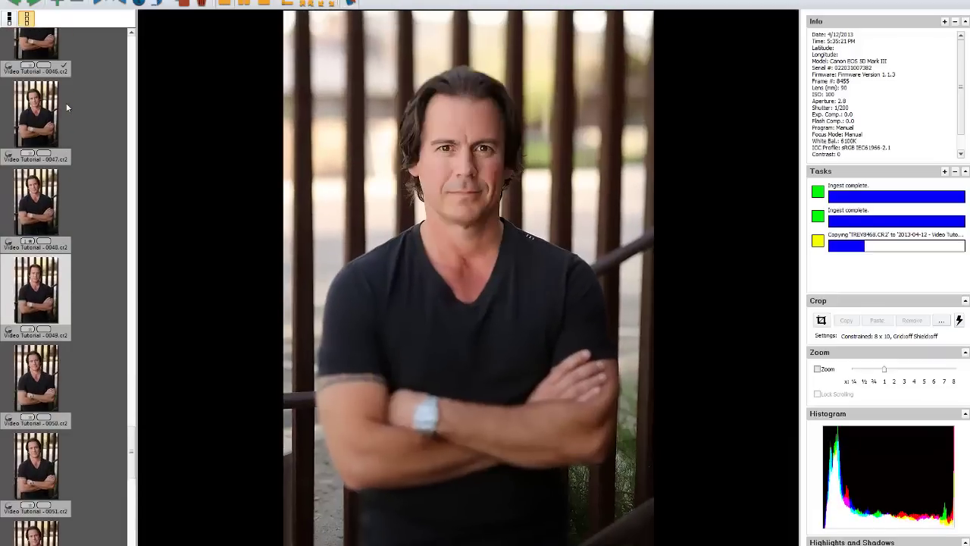
key("Right")
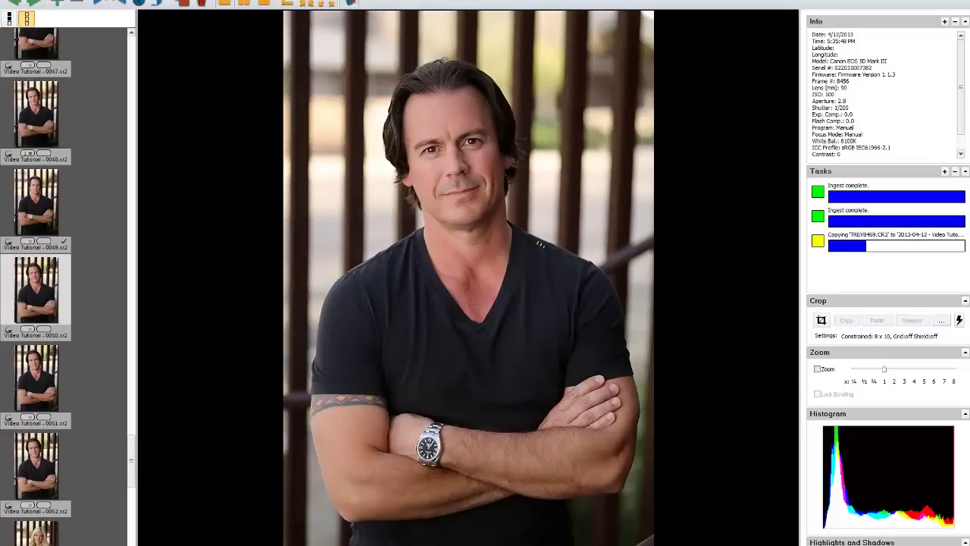
key("Escape")
- Preview images 0009 and 0006, enlarge thumbnails to four per row, and reopen the 2013-04-12 folder
scroll(468, 256, "up", 5)
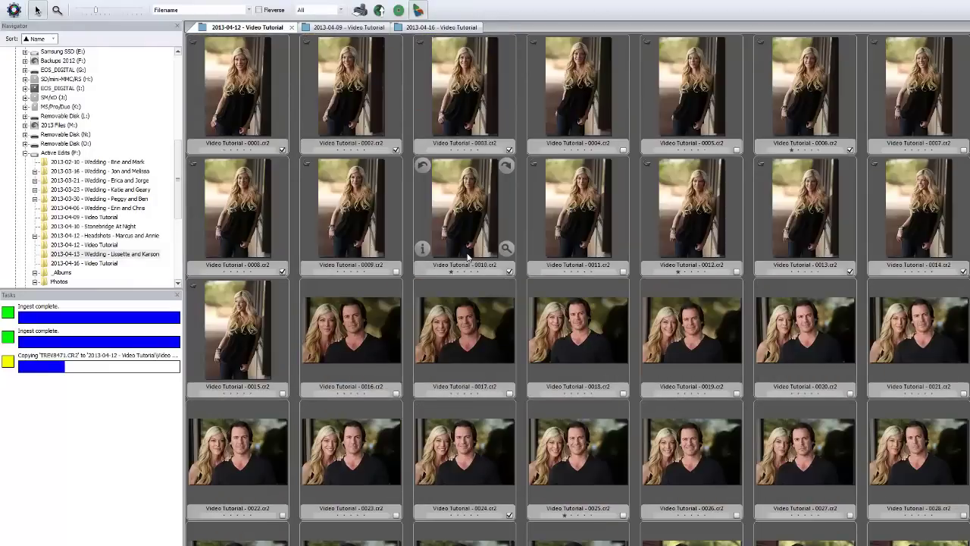
double_click(353, 223)
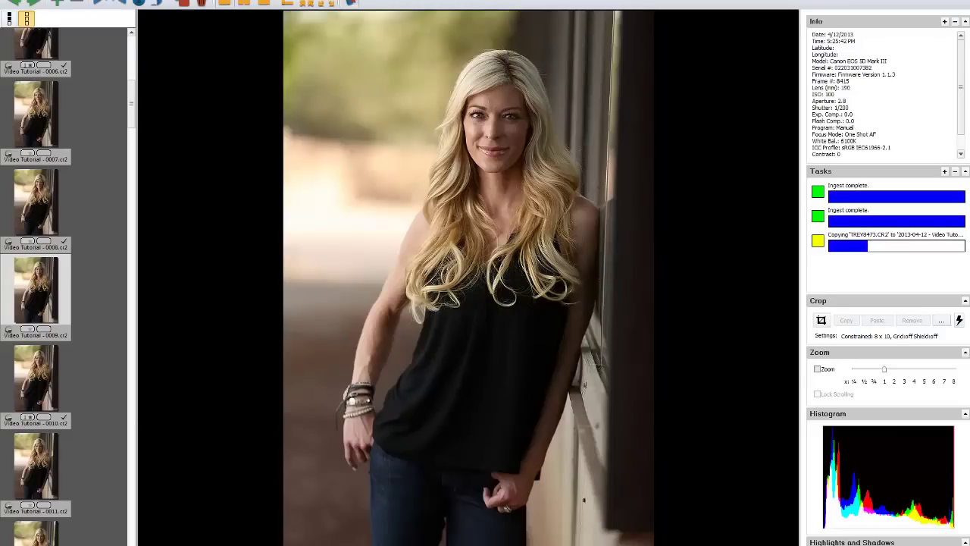
key("Escape")
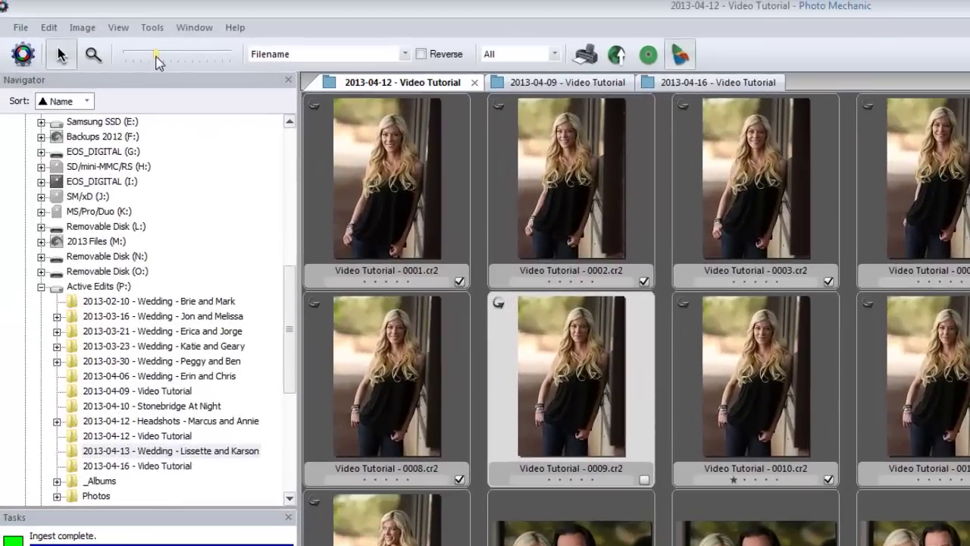
left_click_drag(111, 25, 138, 29)
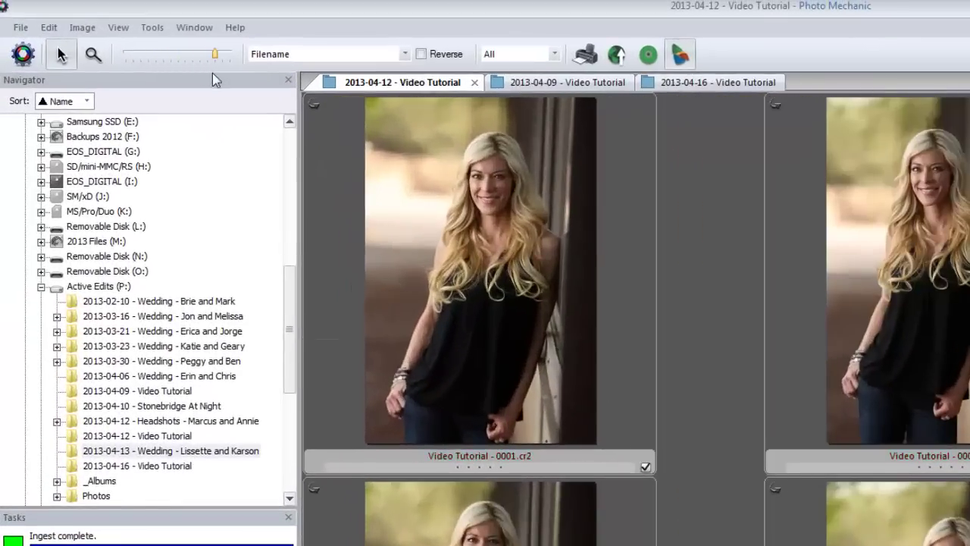
mouse_move(193, 53)
left_mouse_down()
mouse_move(148, 54)
mouse_move(185, 60)
left_mouse_up()
double_click(805, 526)
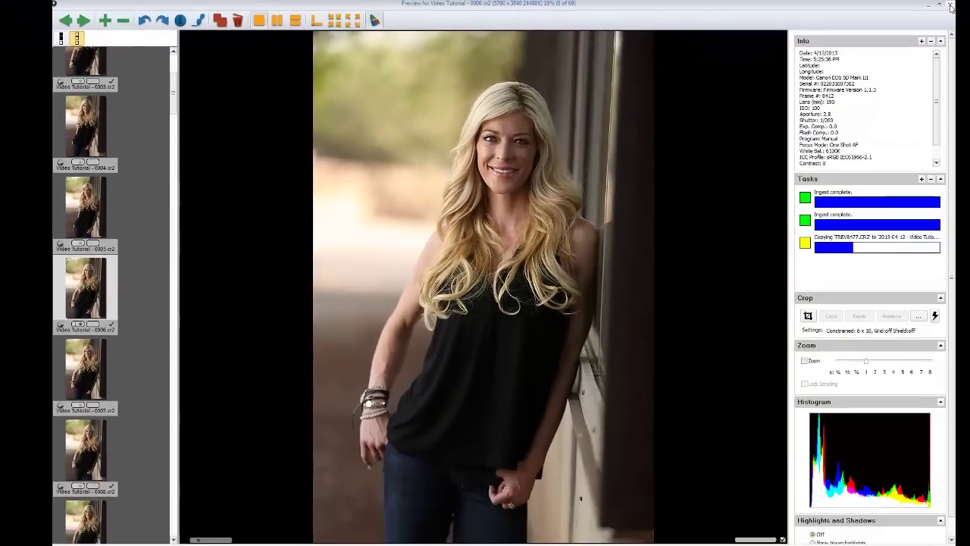
key("Escape")
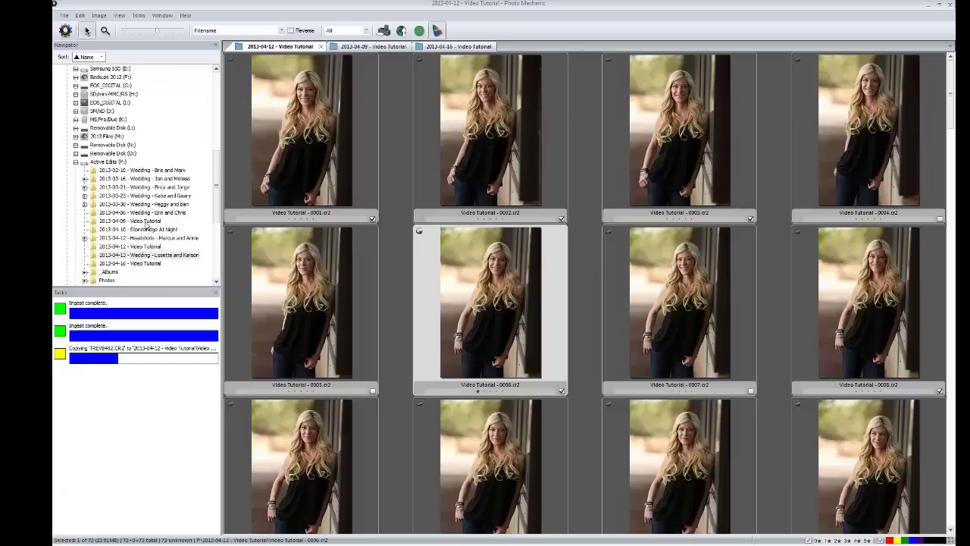
left_click(142, 246)
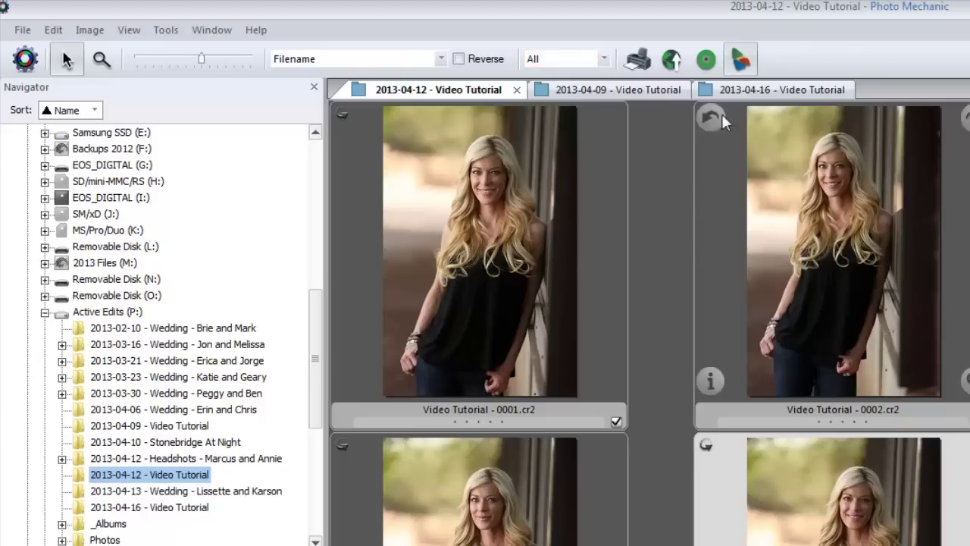
- Filter the 2013-04-12 - Video Tutorial contact sheet to Tagged images only
left_click(576, 60)
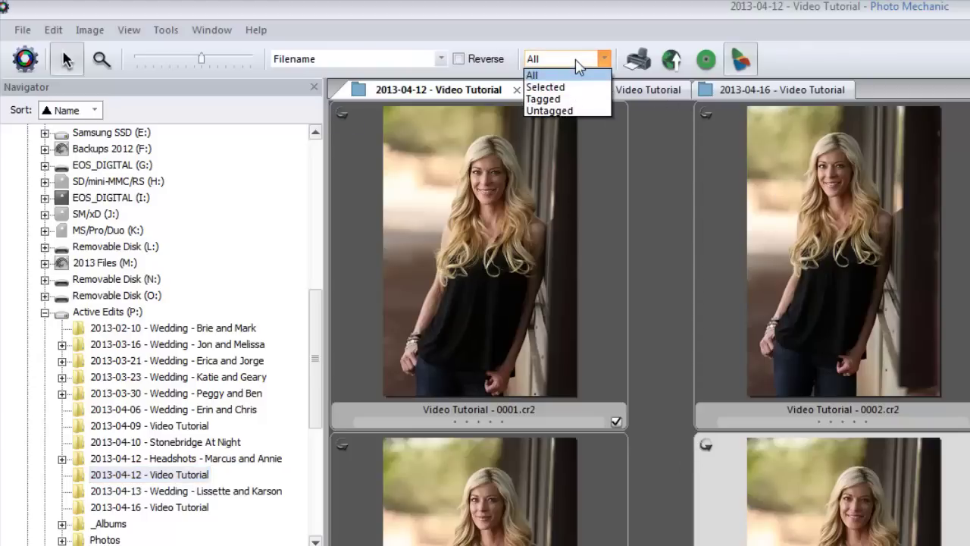
left_click(557, 101)
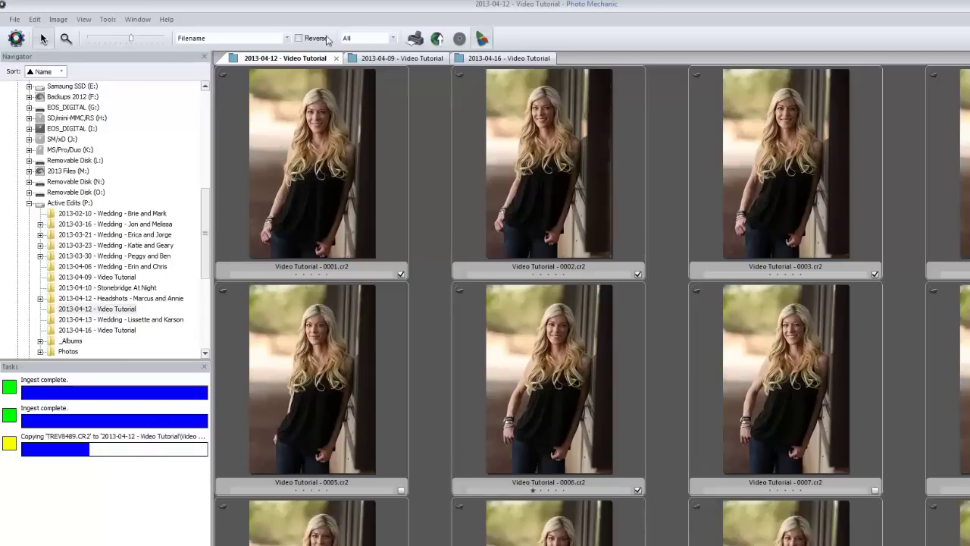
left_click(364, 38)
left_click(357, 61)
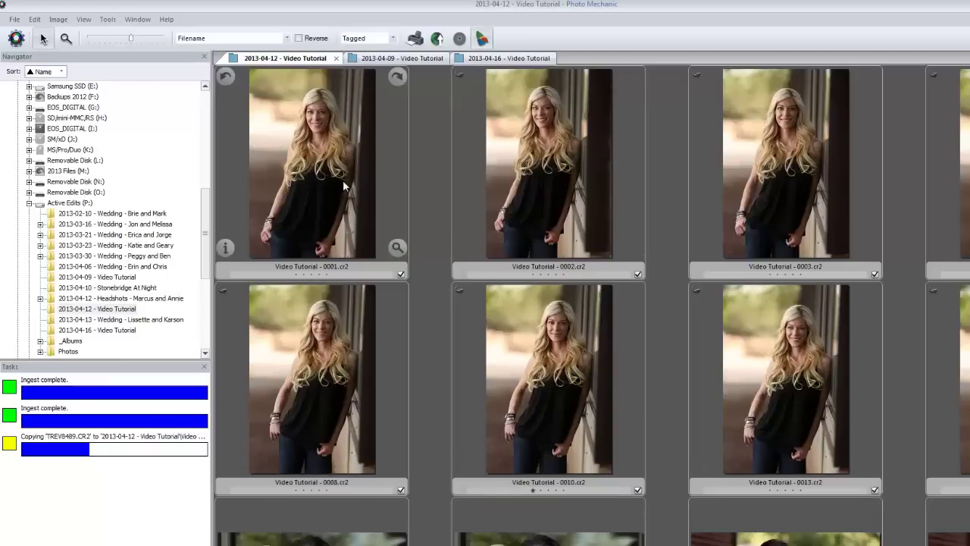
scroll(378, 306, "down", 3)
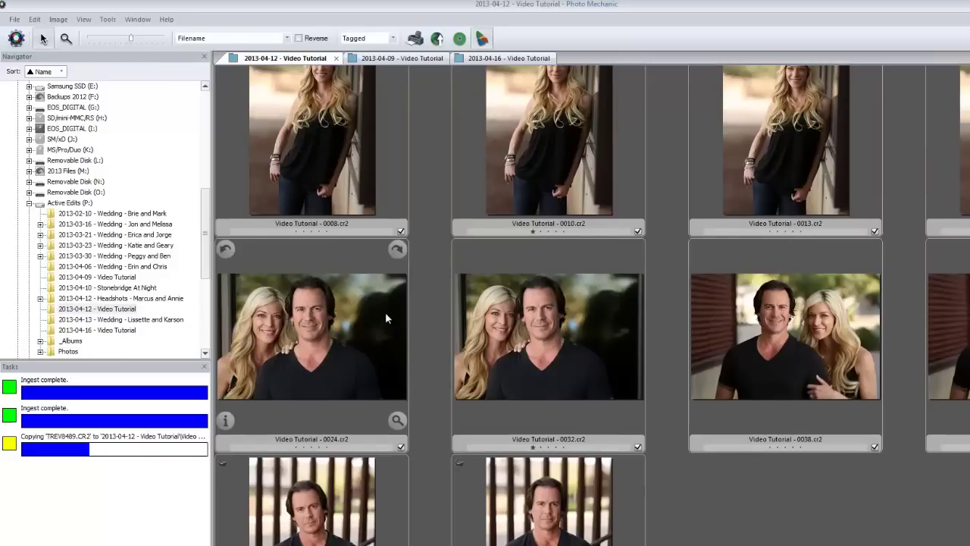
scroll(747, 357, "up", 3)
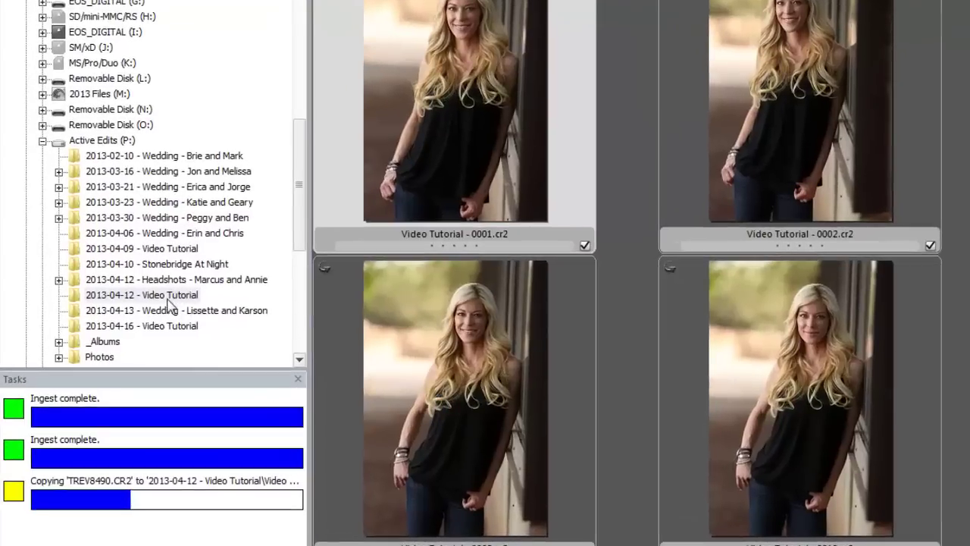
right_click(168, 300)
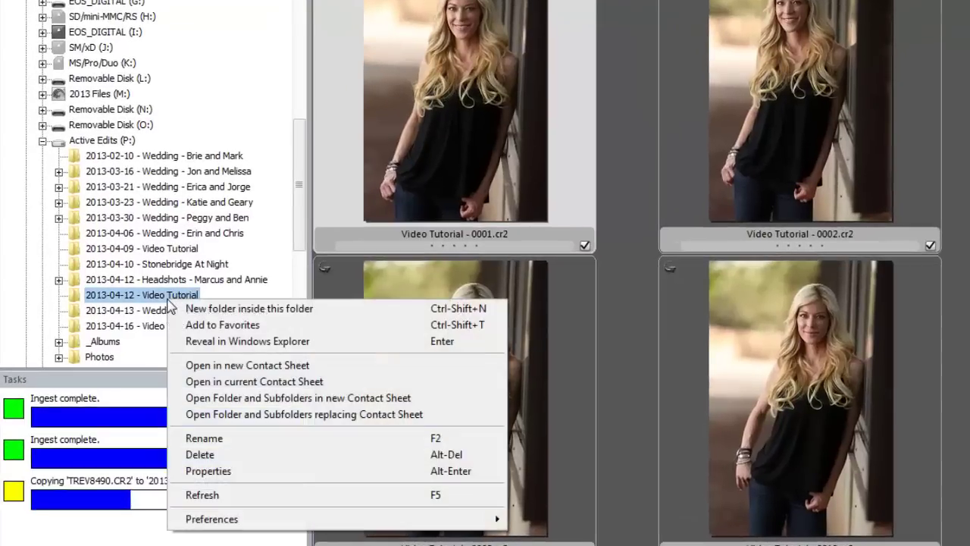
left_click(188, 308)
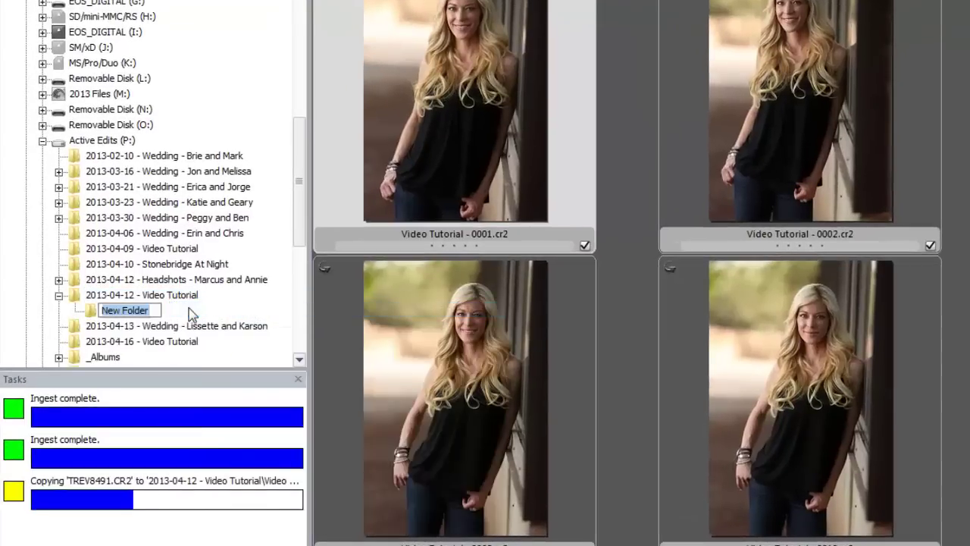
type("Tagged")
key("Return")
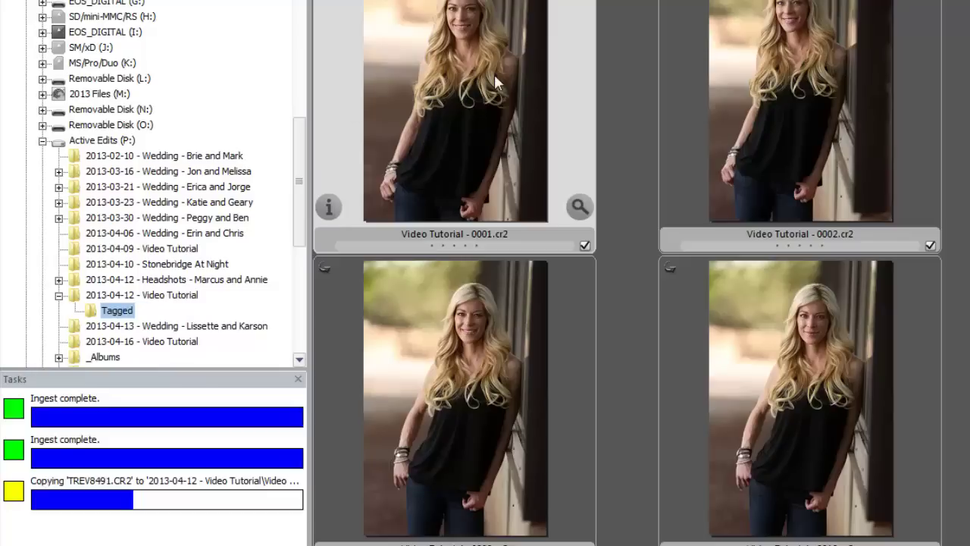
scroll(151, 228, "down", 3)
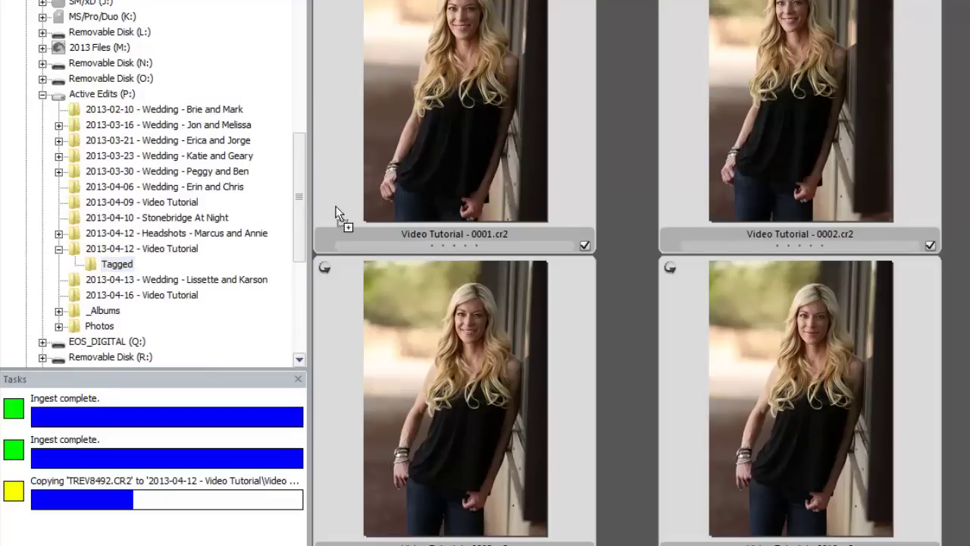
left_click(121, 264)
left_click_drag(143, 272, 433, 145)
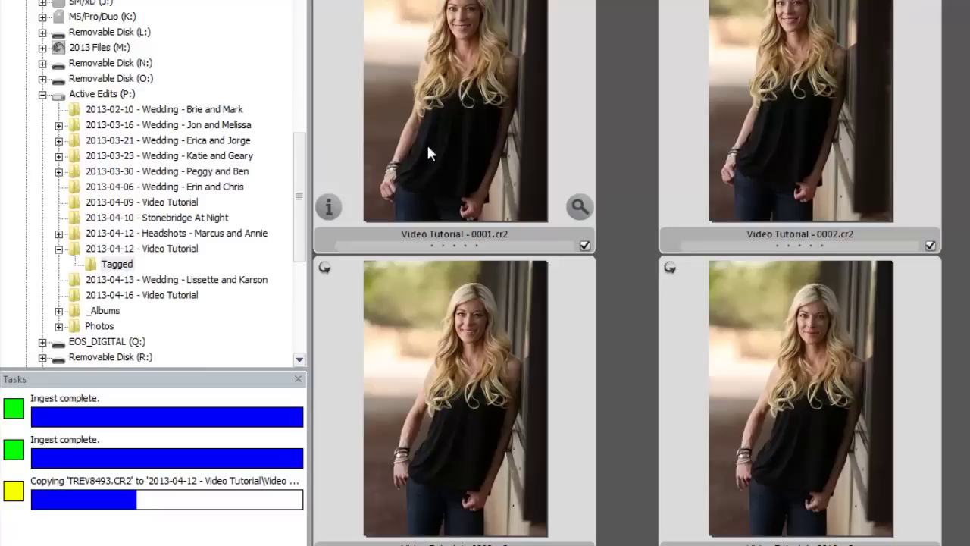
right_click(112, 269)
left_click(155, 426)
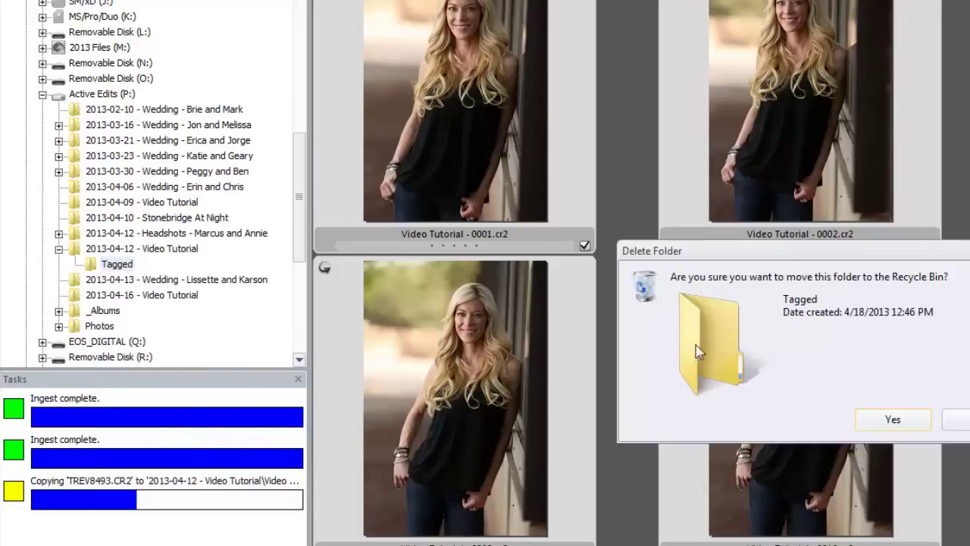
left_click(876, 418)
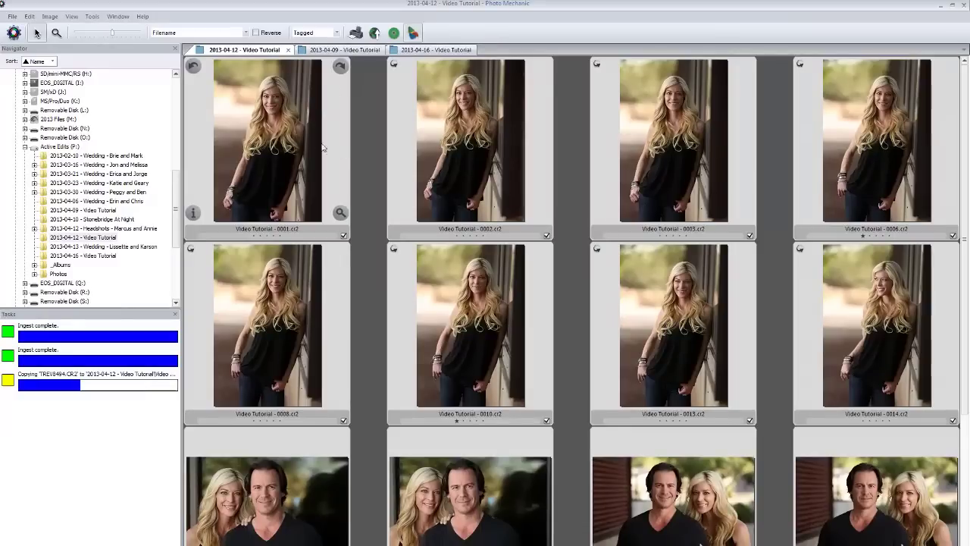
- Put Photo Mechanic on the left, Lightroom 4 on the right, and open Lightroom's Import with Ctrl+Shift+I
left_click(952, 5)
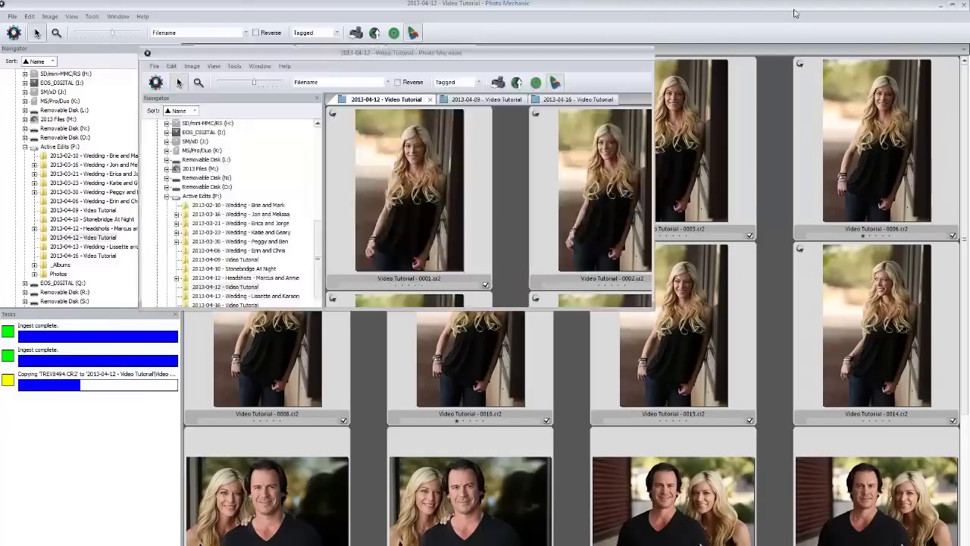
left_click_drag(509, 57, 1, 75)
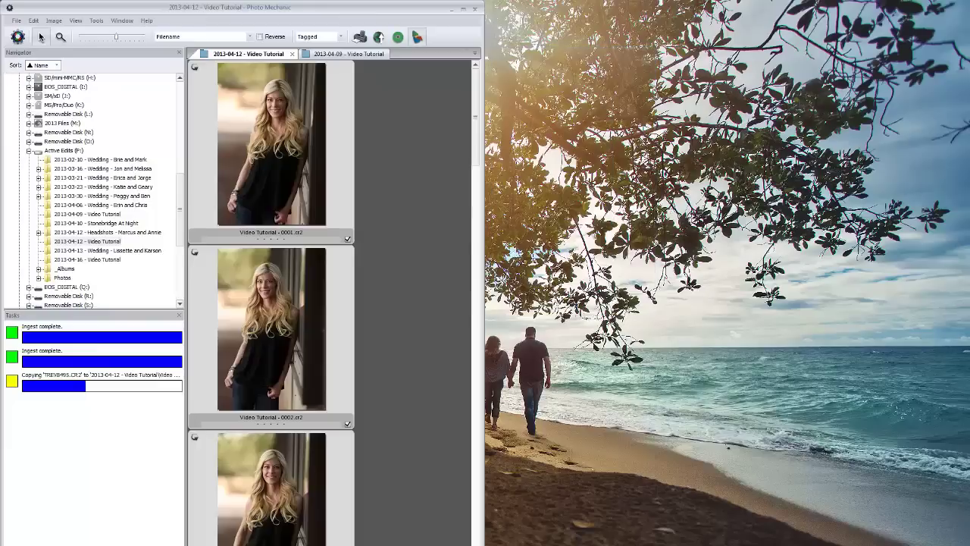
key("alt+Tab")
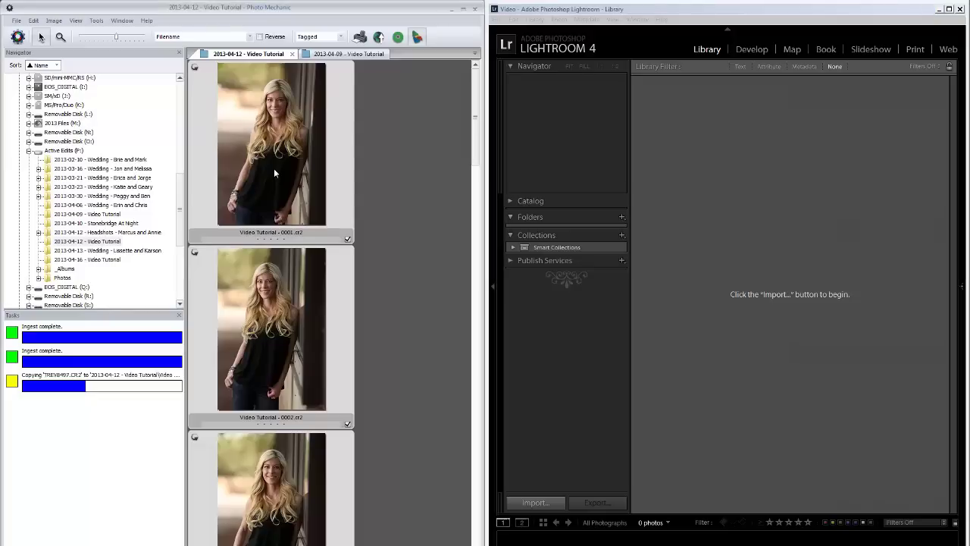
left_click(753, 258)
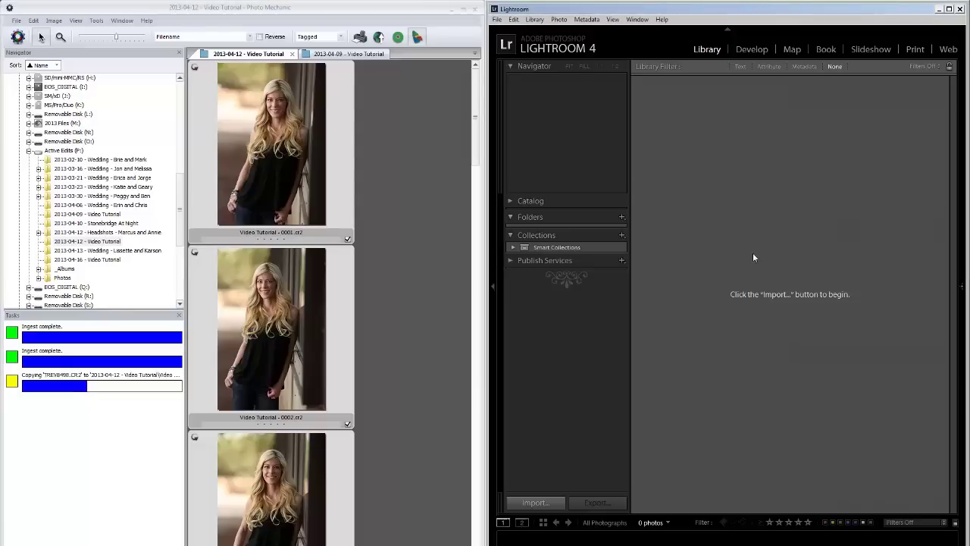
key("ctrl+shift+i")
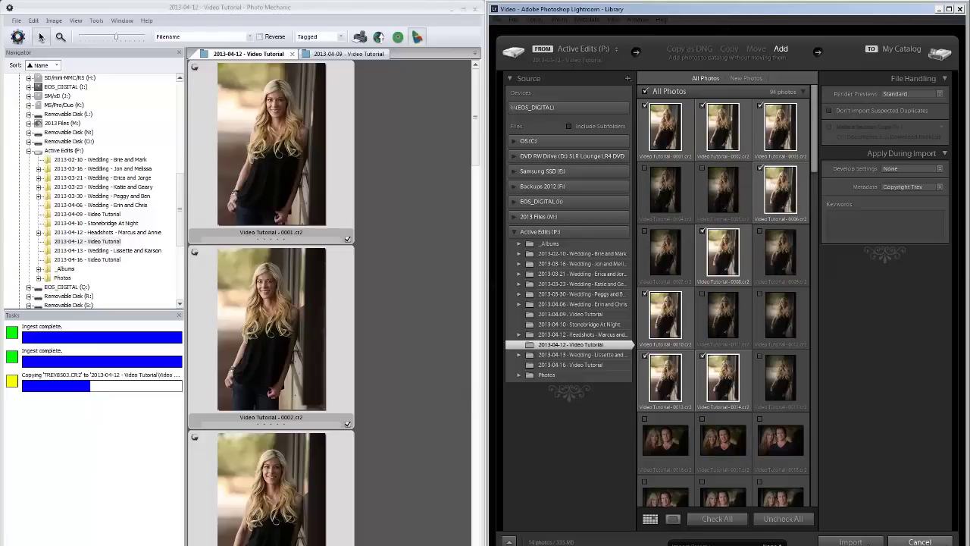
- Import the checked Video Tutorial photos in place into the Lightroom 4 Library
left_click(850, 541)
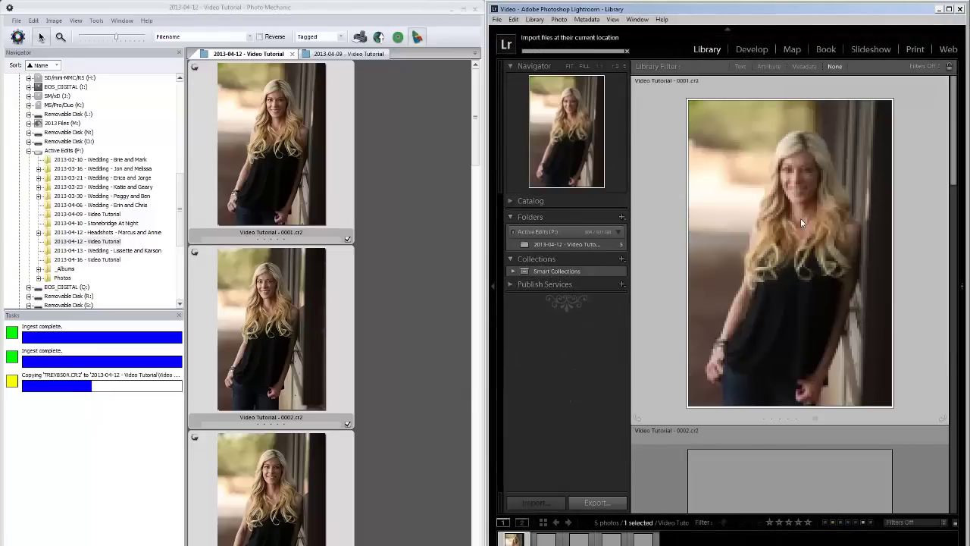